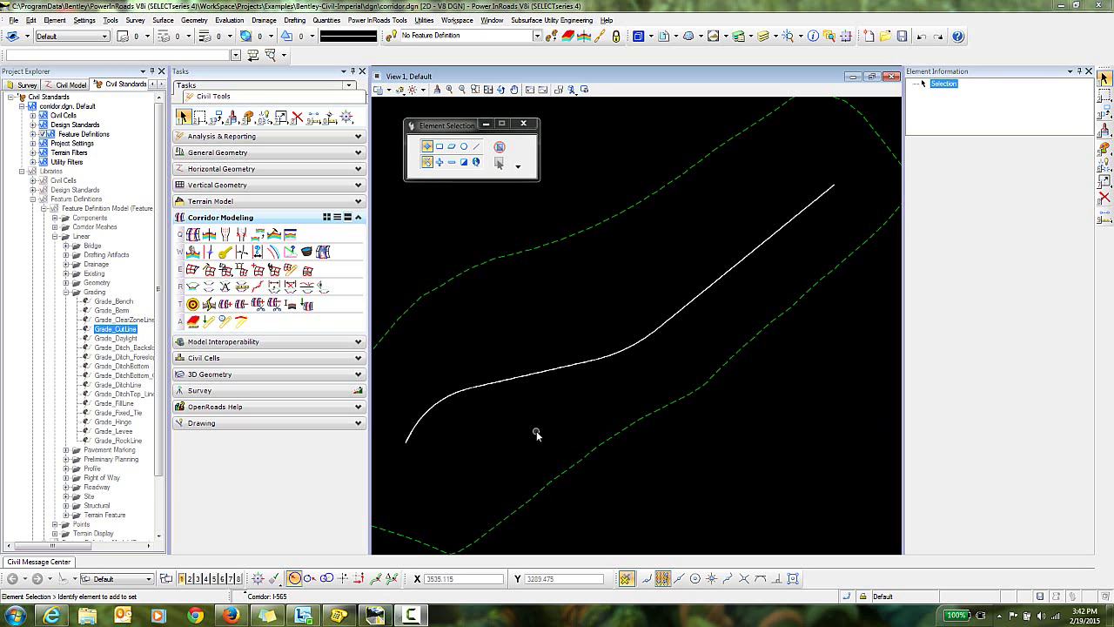
Create corridor I-565 on the selected alignment as baseline, using the alignment's active profile.
{"action": "left_click", "coordinate": [466, 387]}
{"action": "left_click", "coordinate": [193, 235]}
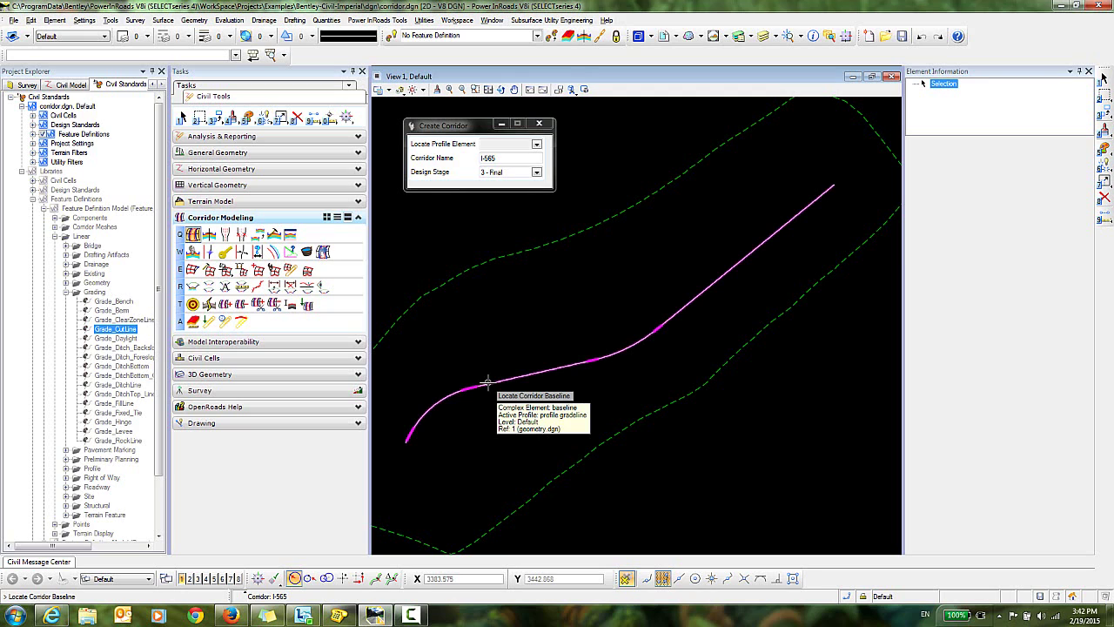
{"action": "left_click", "coordinate": [488, 381]}
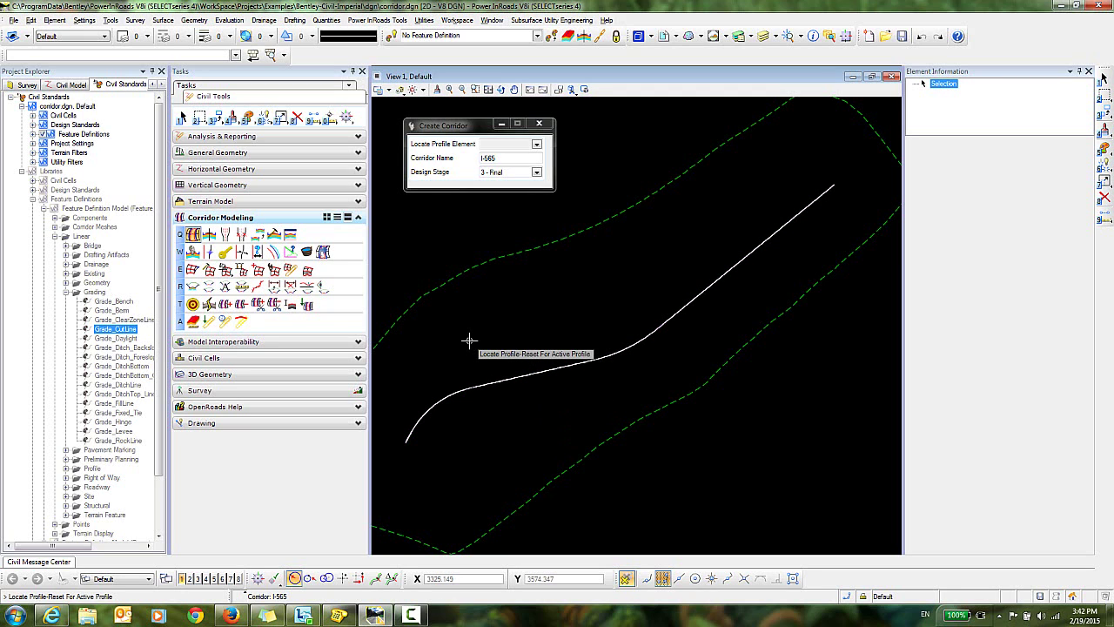
{"action": "right_click", "coordinate": [452, 337]}
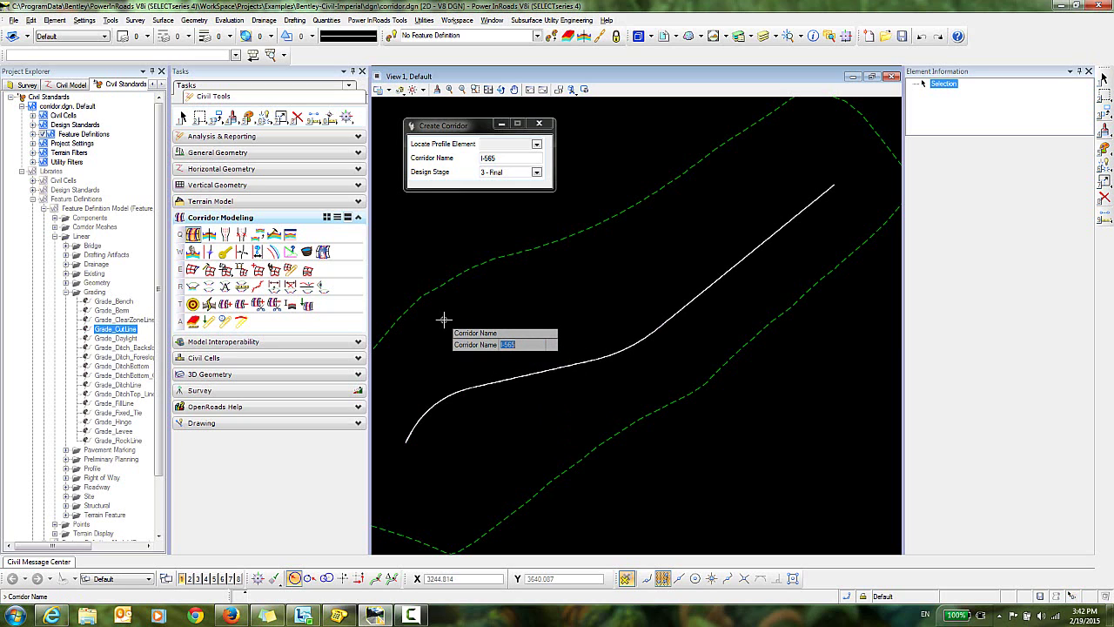
{"action": "left_click", "coordinate": [444, 320]}
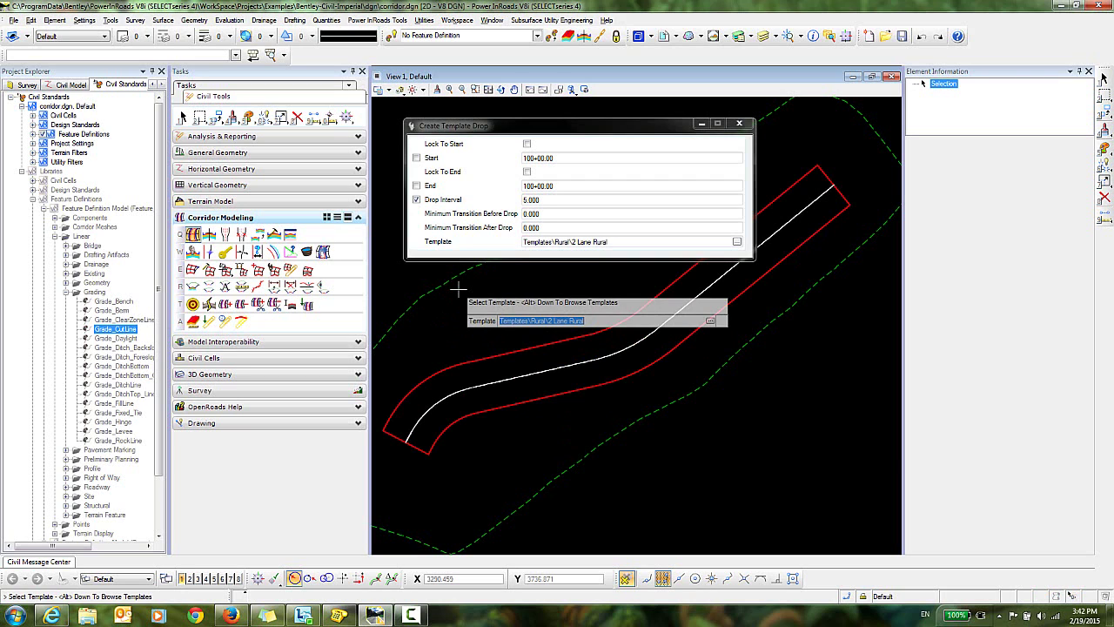
Drop Rural\2 Lane Rural from corridor start to end every 20, with zero transitions.
{"action": "key", "text": "alt+Down"}
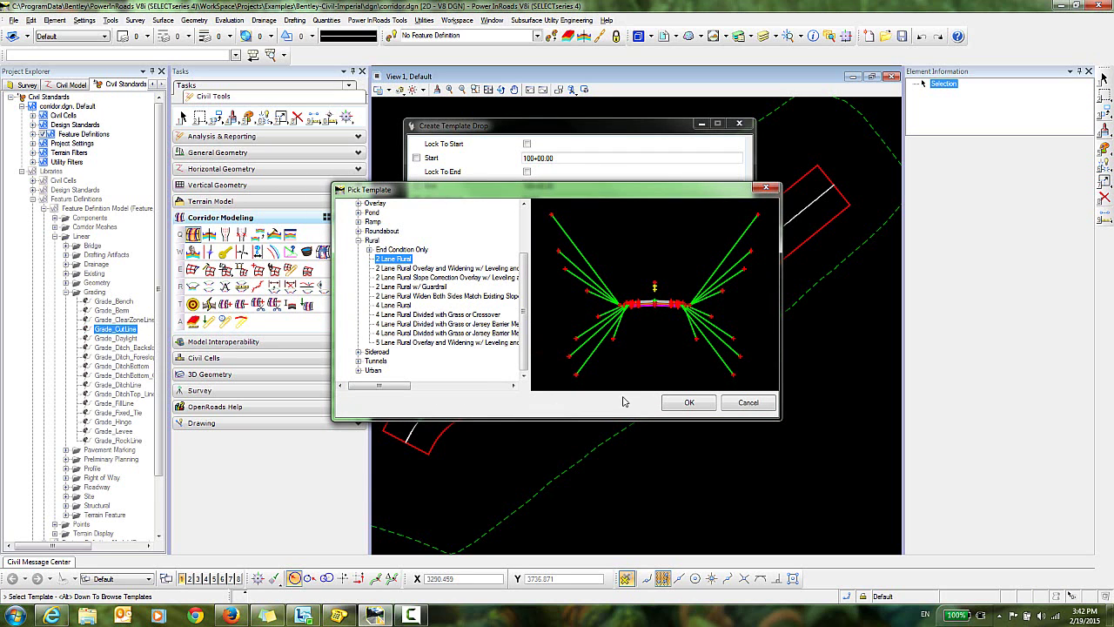
{"action": "left_click", "coordinate": [669, 406]}
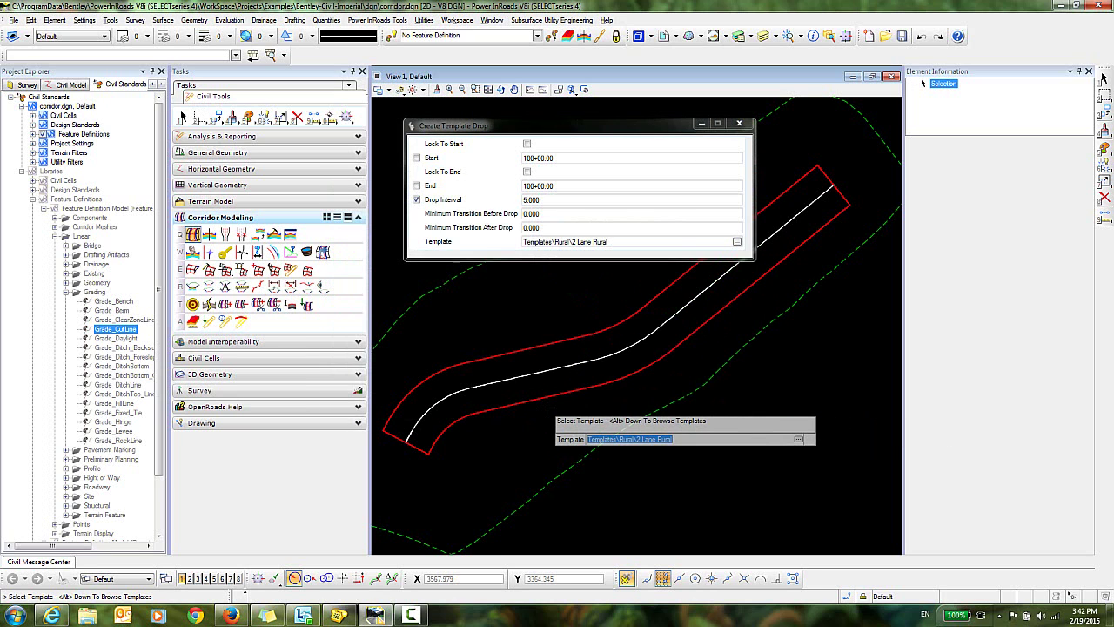
{"action": "left_click", "coordinate": [546, 407]}
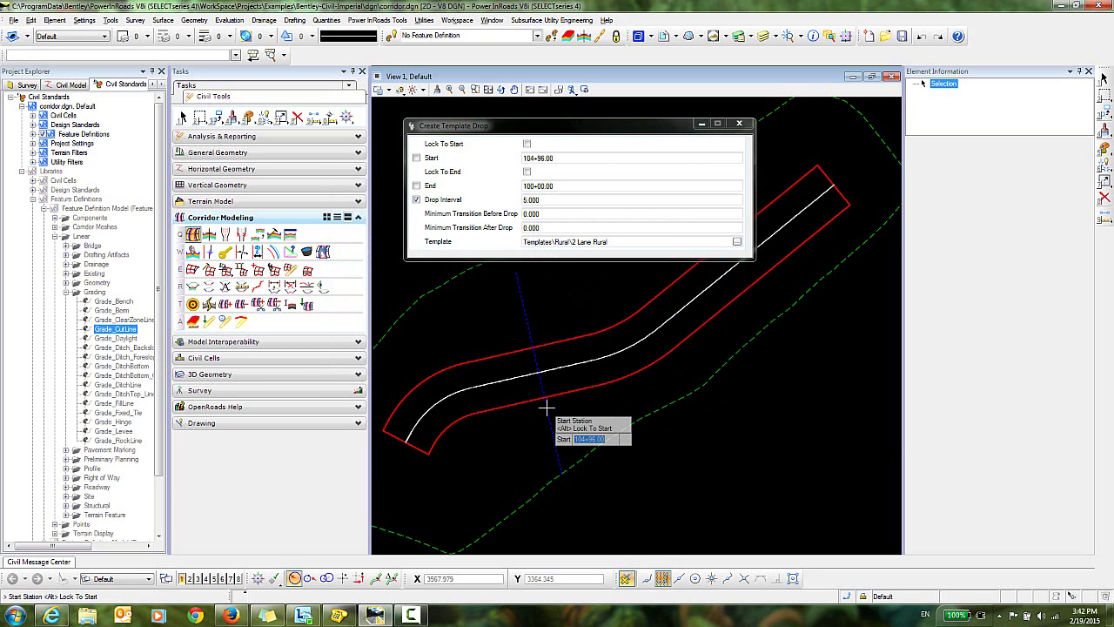
{"action": "key", "text": "alt"}
{"action": "left_click", "coordinate": [545, 407]}
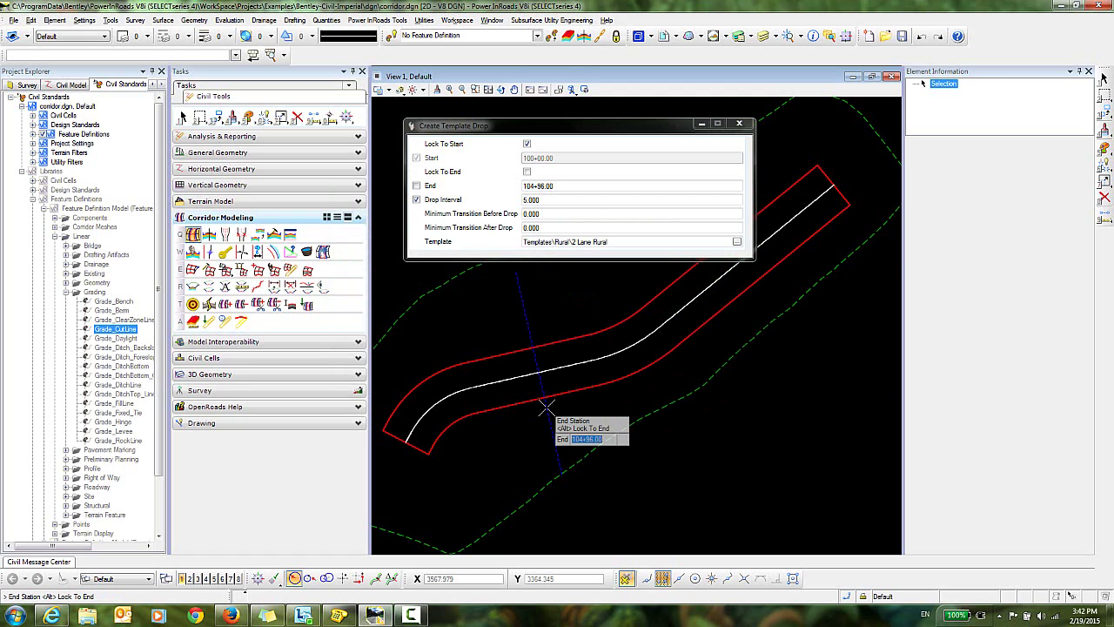
{"action": "key", "text": "alt"}
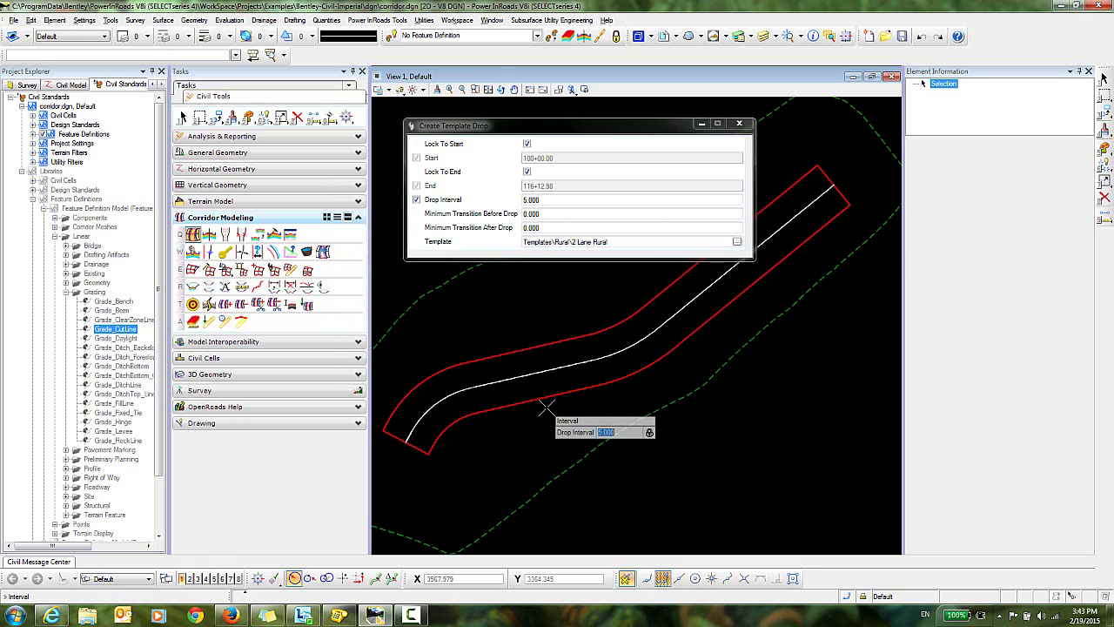
{"action": "left_click", "coordinate": [546, 407]}
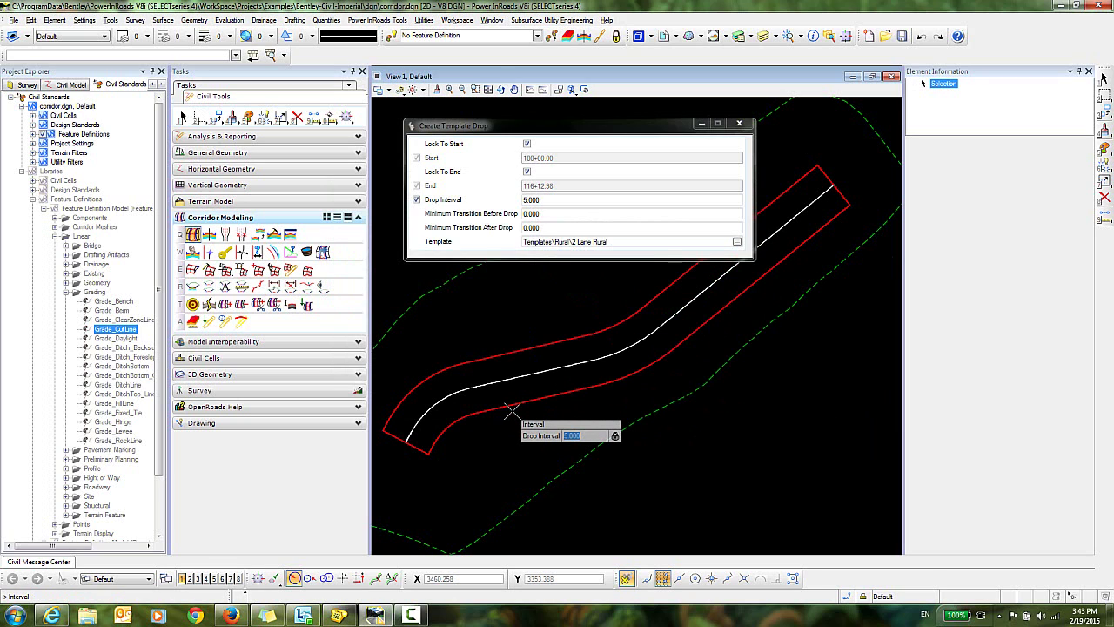
{"action": "type", "text": "20"}
{"action": "key", "text": "Return"}
{"action": "left_click", "coordinate": [512, 410]}
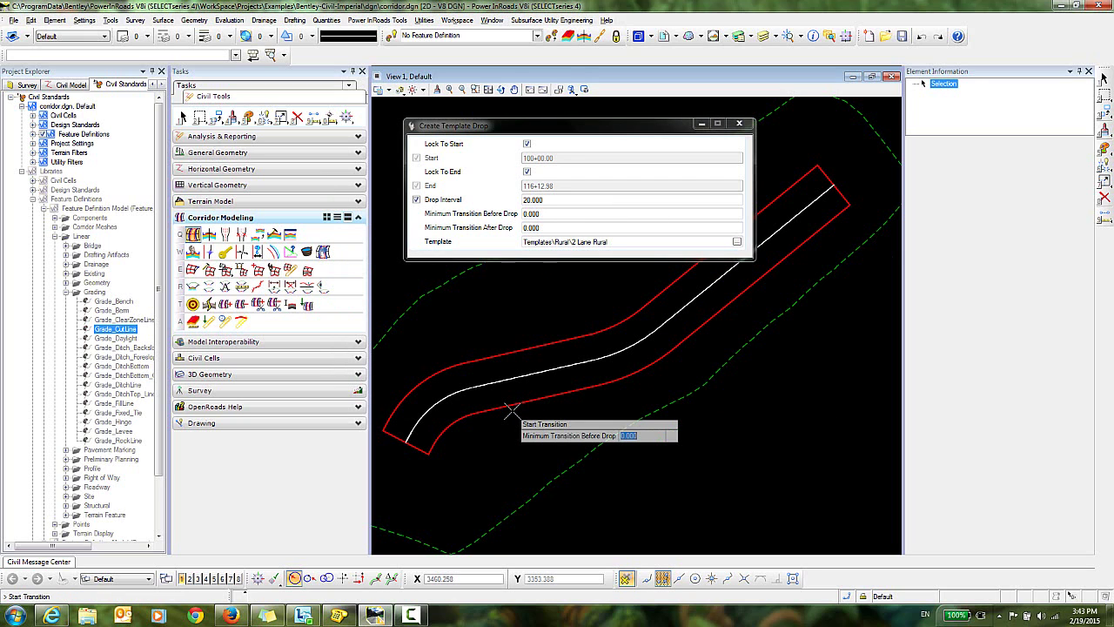
{"action": "left_click", "coordinate": [512, 411]}
Build the corridor, then change I-565's Design Stage from 3 - Final to 7 - Final Linear Features.
{"action": "left_click", "coordinate": [512, 411]}
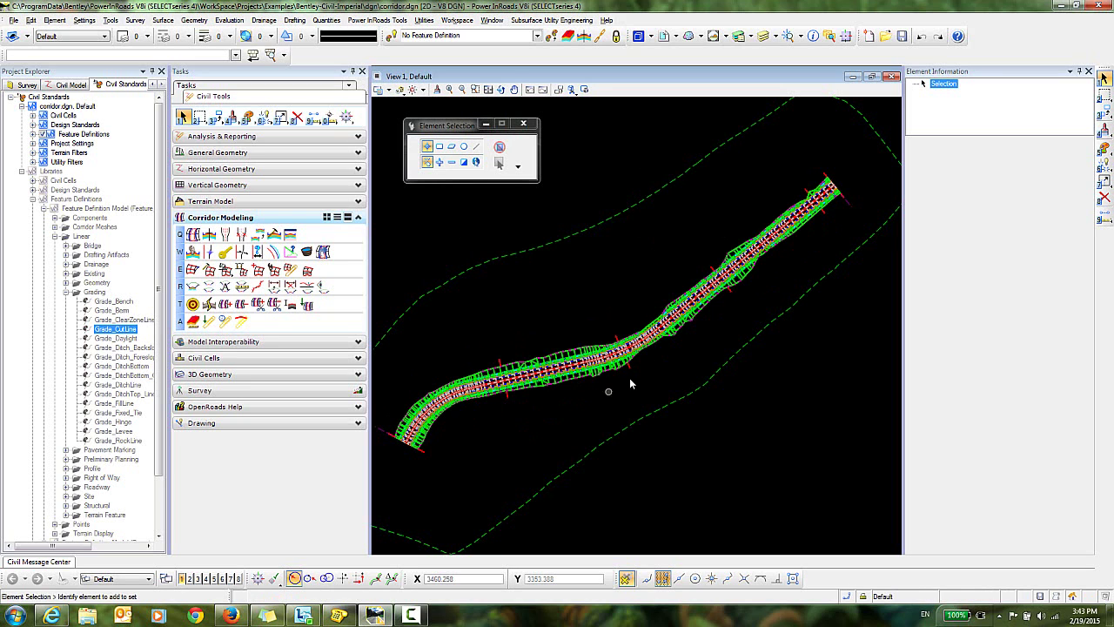
{"action": "scroll", "coordinate": [611, 383], "scroll_direction": "up", "scroll_amount": 3}
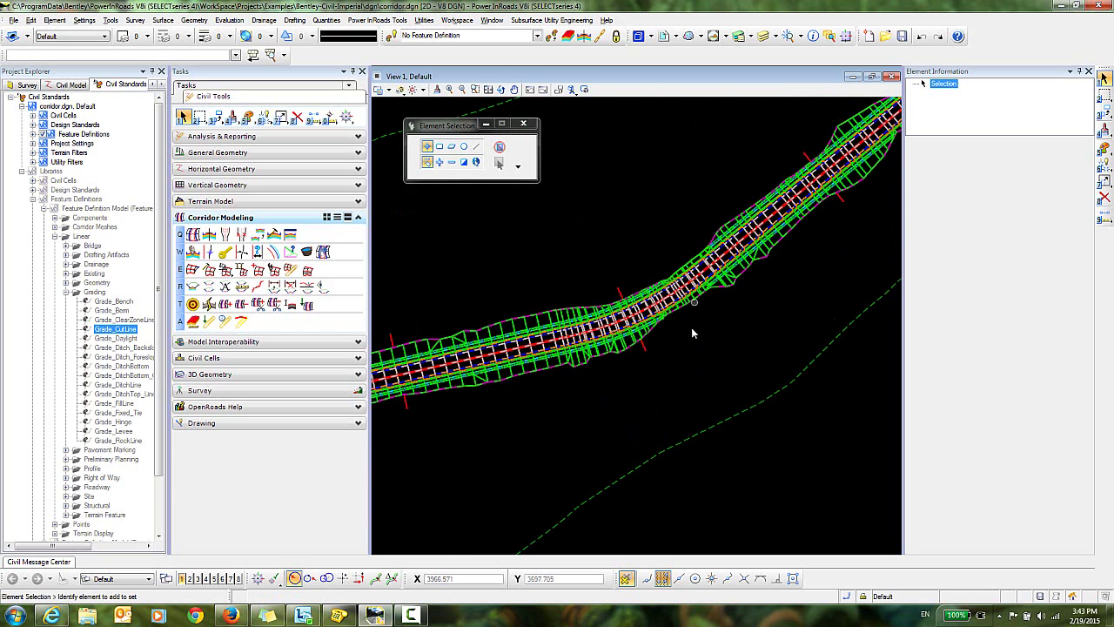
{"action": "left_click", "coordinate": [646, 348]}
{"action": "left_click", "coordinate": [666, 342]}
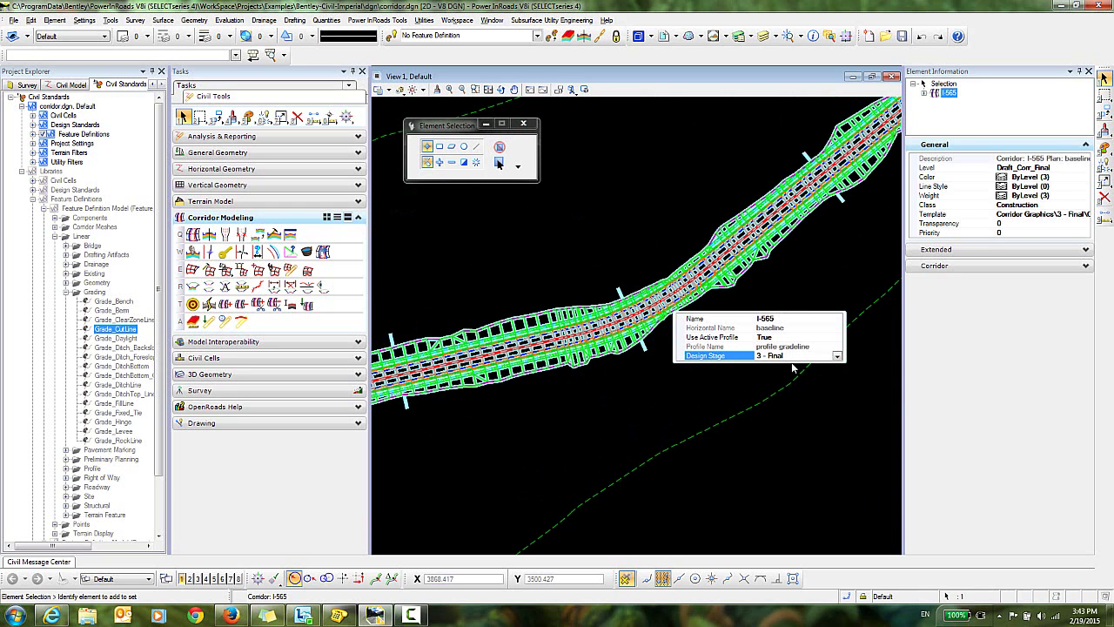
{"action": "left_click", "coordinate": [837, 357]}
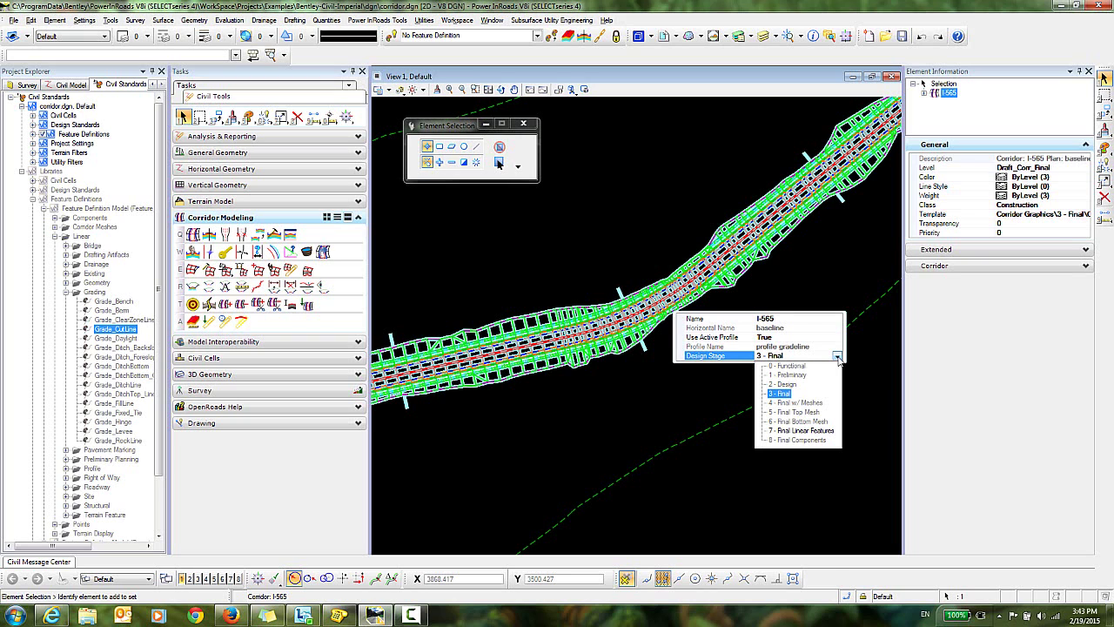
{"action": "left_click", "coordinate": [802, 431]}
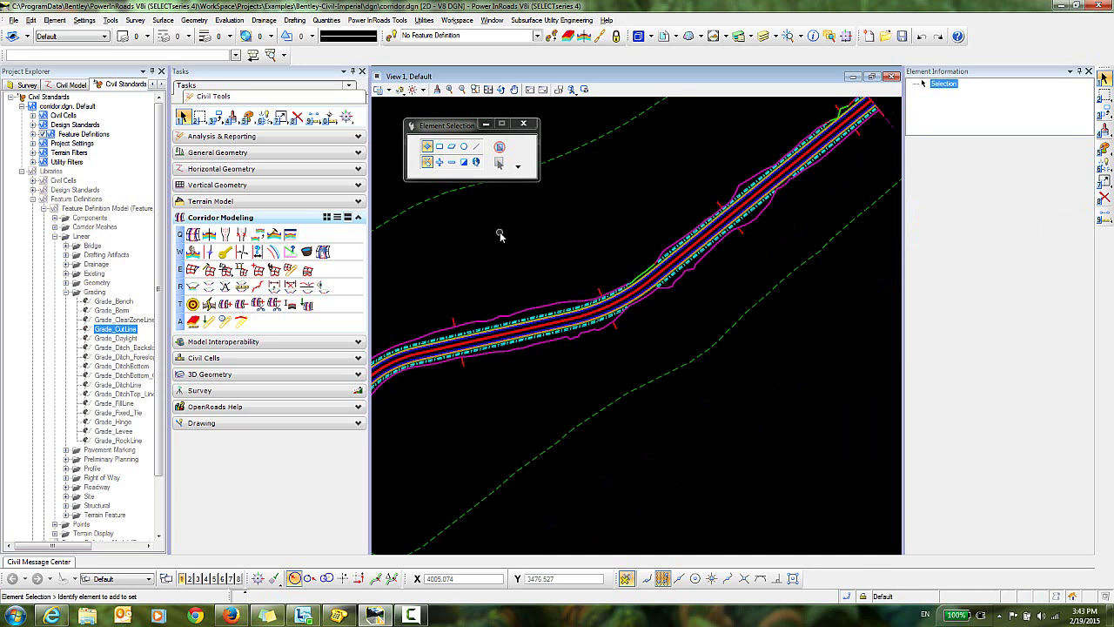
{"action": "left_click", "coordinate": [380, 90]}
{"action": "mouse_move", "coordinate": [527, 346]}
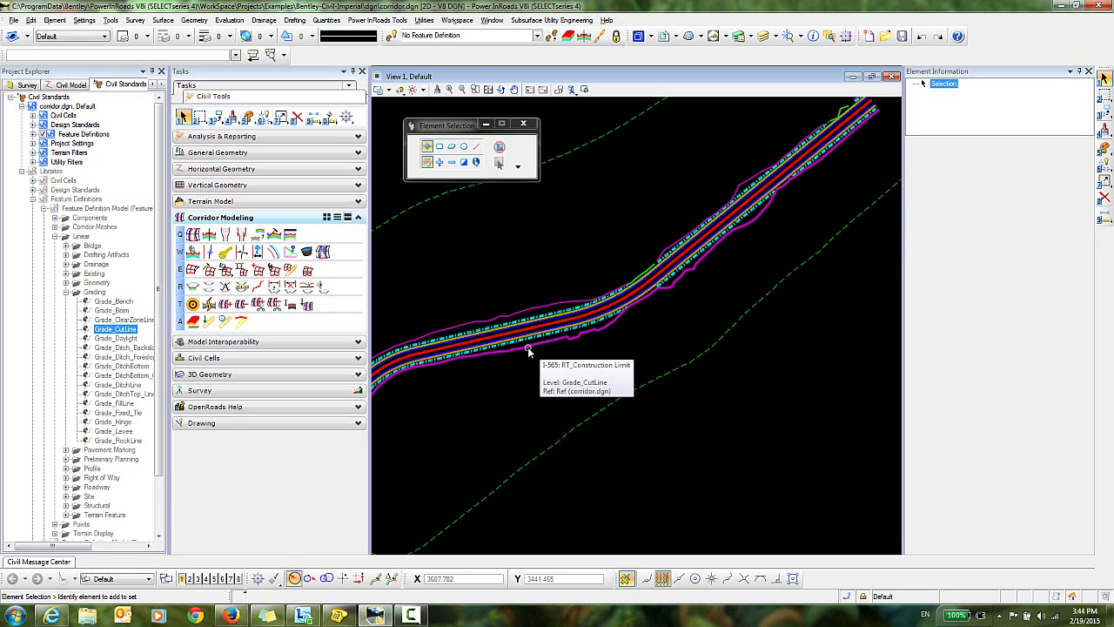
{"action": "mouse_move", "coordinate": [541, 309]}
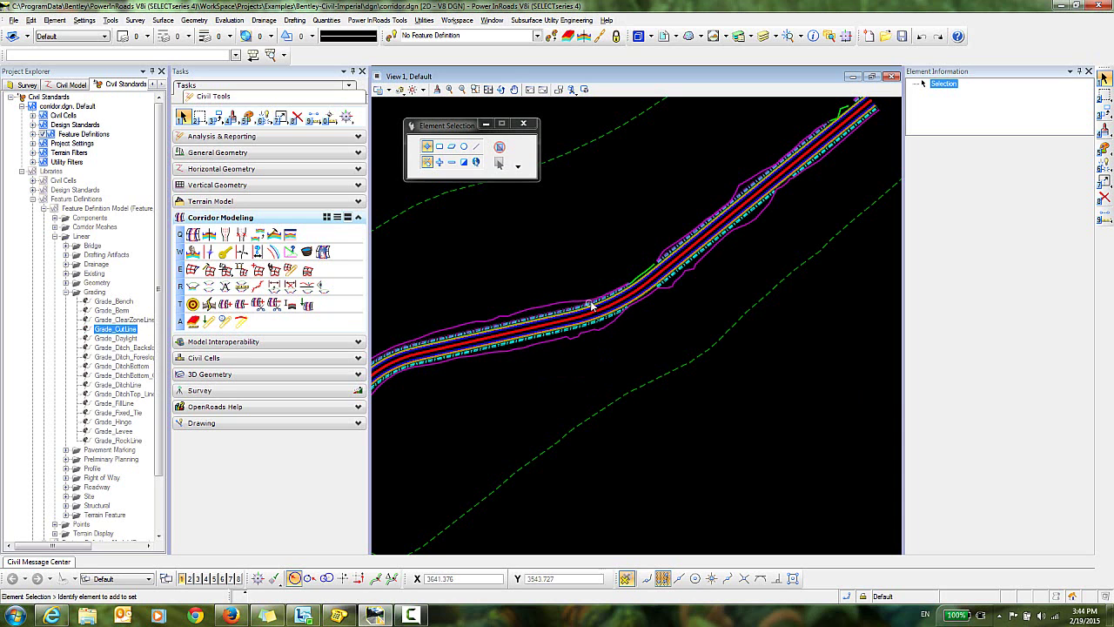
{"action": "scroll", "coordinate": [640, 303], "scroll_direction": "up", "scroll_amount": 4}
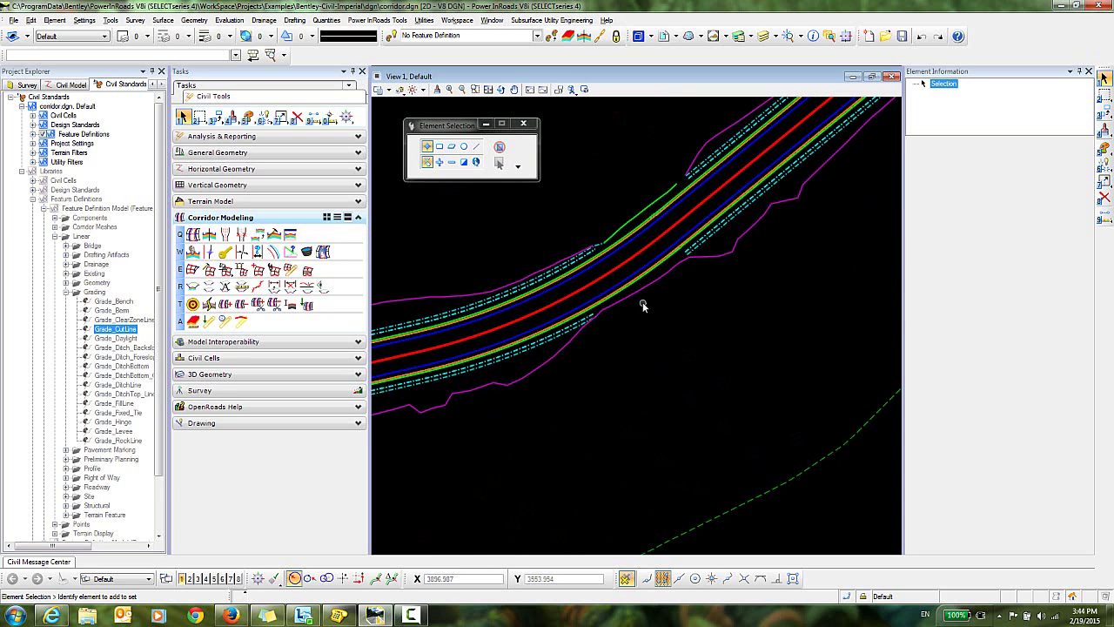
{"action": "middle_click_drag", "start_coordinate": [614, 247], "coordinate": [585, 301]}
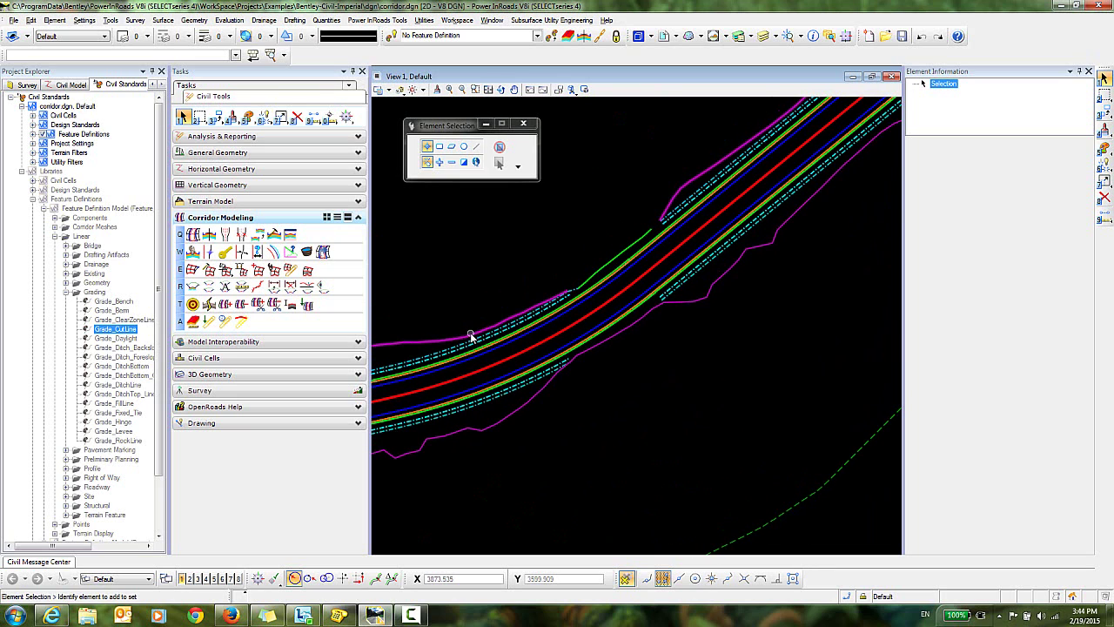
{"action": "mouse_move", "coordinate": [470, 335]}
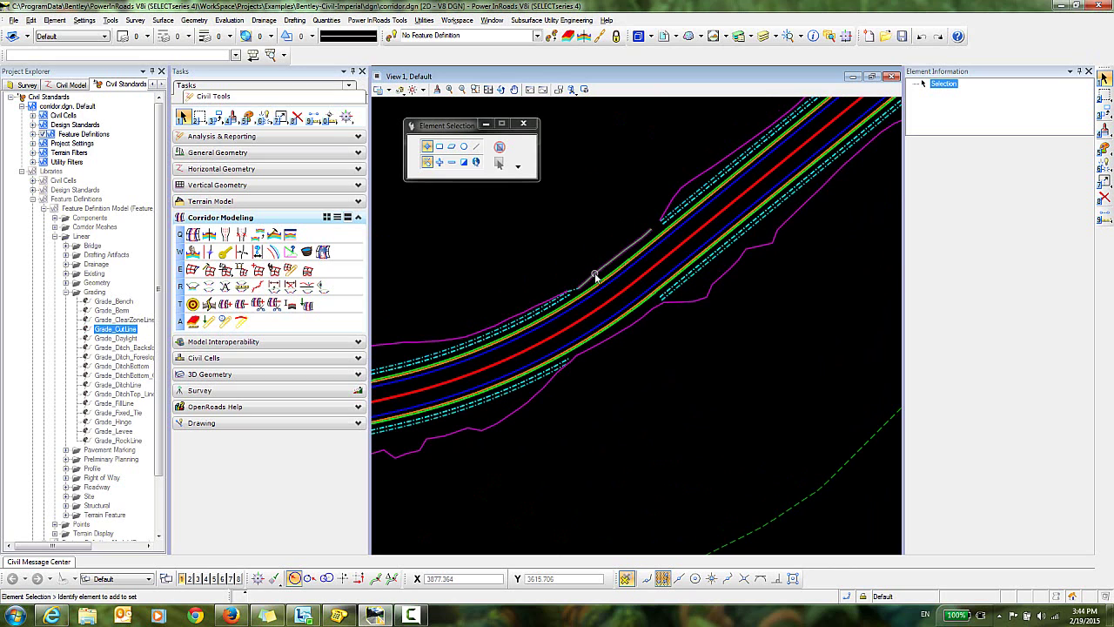
{"action": "mouse_move", "coordinate": [594, 275]}
{"action": "mouse_move", "coordinate": [669, 205]}
{"action": "scroll", "coordinate": [670, 206], "scroll_direction": "down", "scroll_amount": 4}
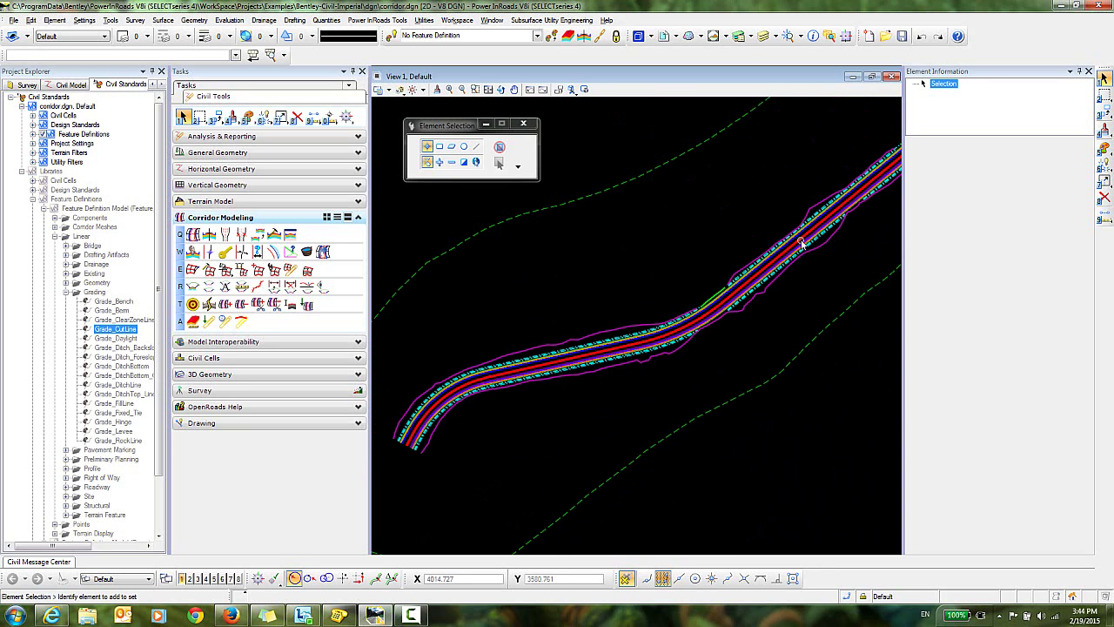
{"action": "scroll", "coordinate": [658, 270], "scroll_direction": "up", "scroll_amount": 4}
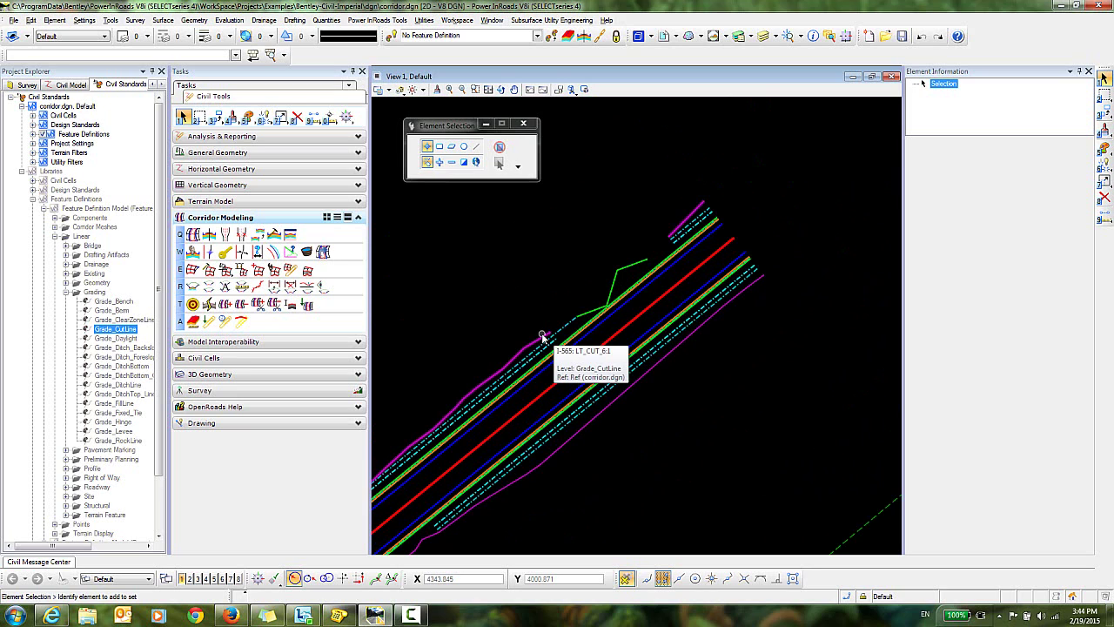
{"action": "mouse_move", "coordinate": [593, 316]}
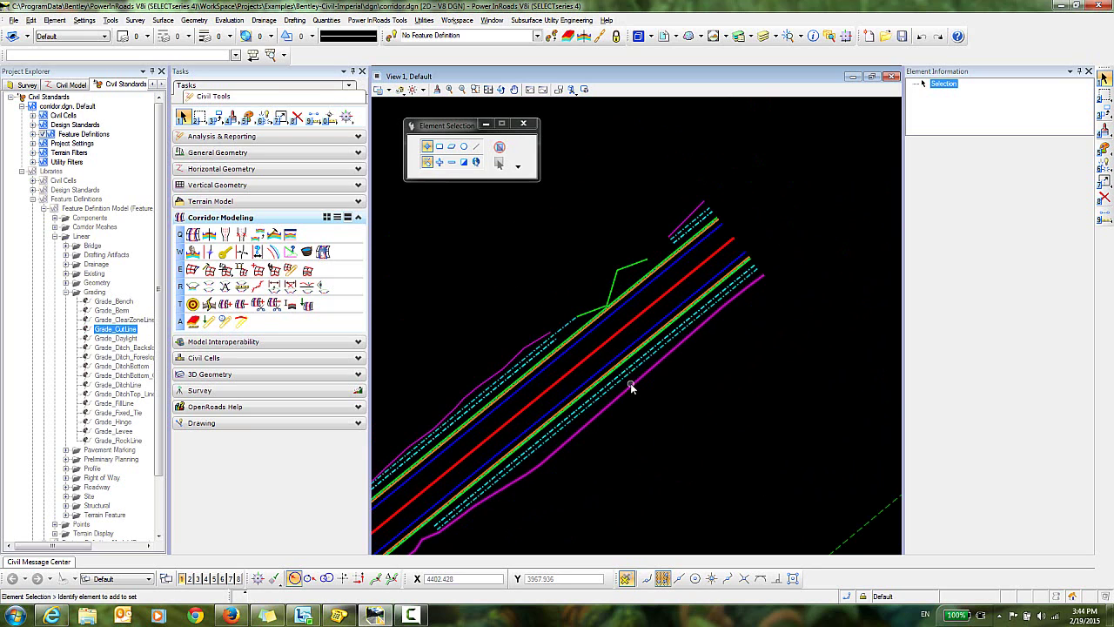
{"action": "mouse_move", "coordinate": [631, 388]}
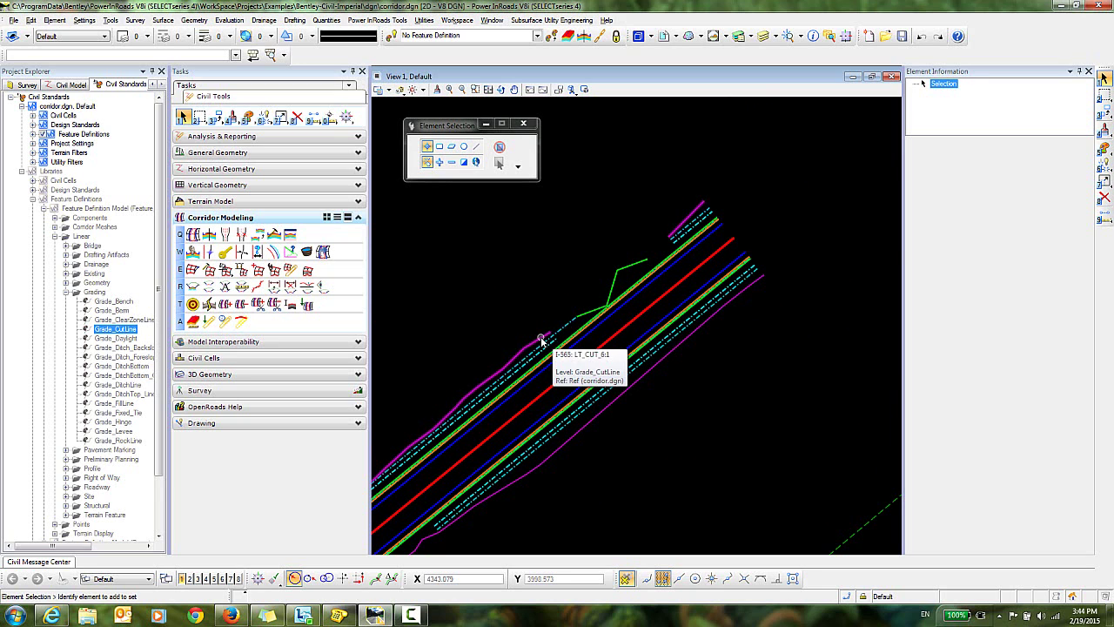
{"action": "scroll", "coordinate": [596, 349], "scroll_direction": "down", "scroll_amount": 2}
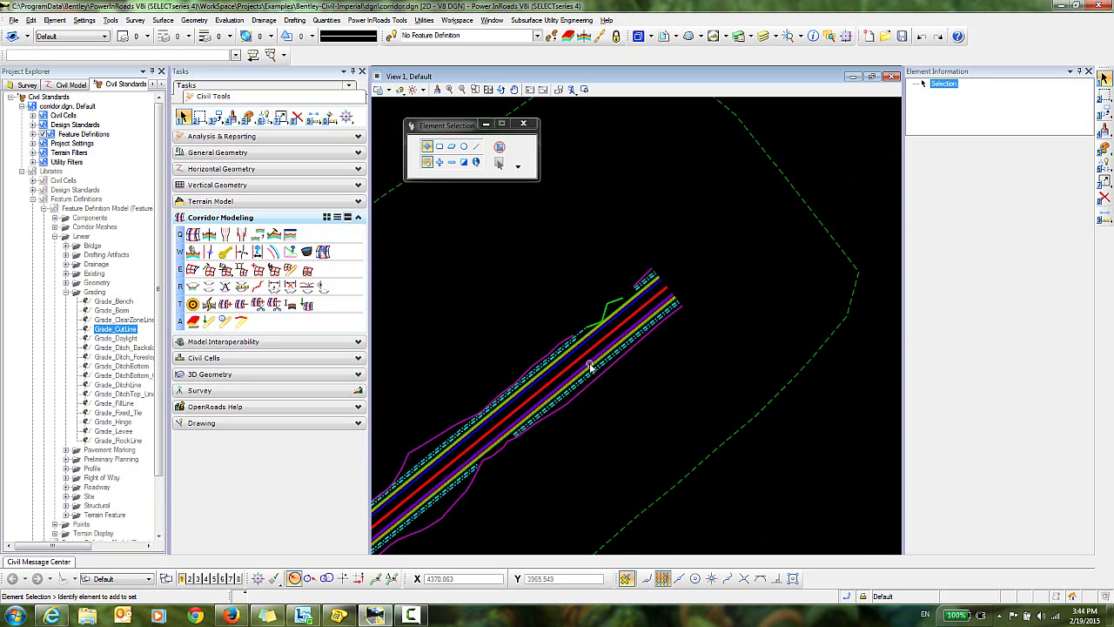
{"action": "scroll", "coordinate": [590, 368], "scroll_direction": "up", "scroll_amount": 2}
{"action": "mouse_move", "coordinate": [683, 305]}
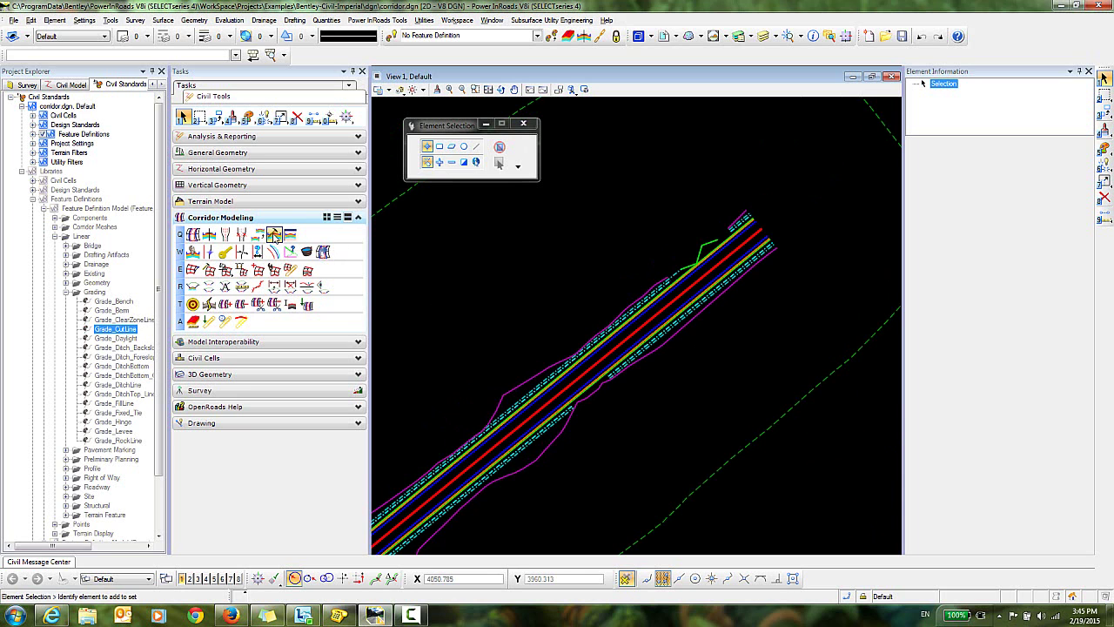
Open the 2 Lane Rural template in the editor, center its cross-section, and call up RT_CUT_2:1's actions.
{"action": "left_click", "coordinate": [274, 235]}
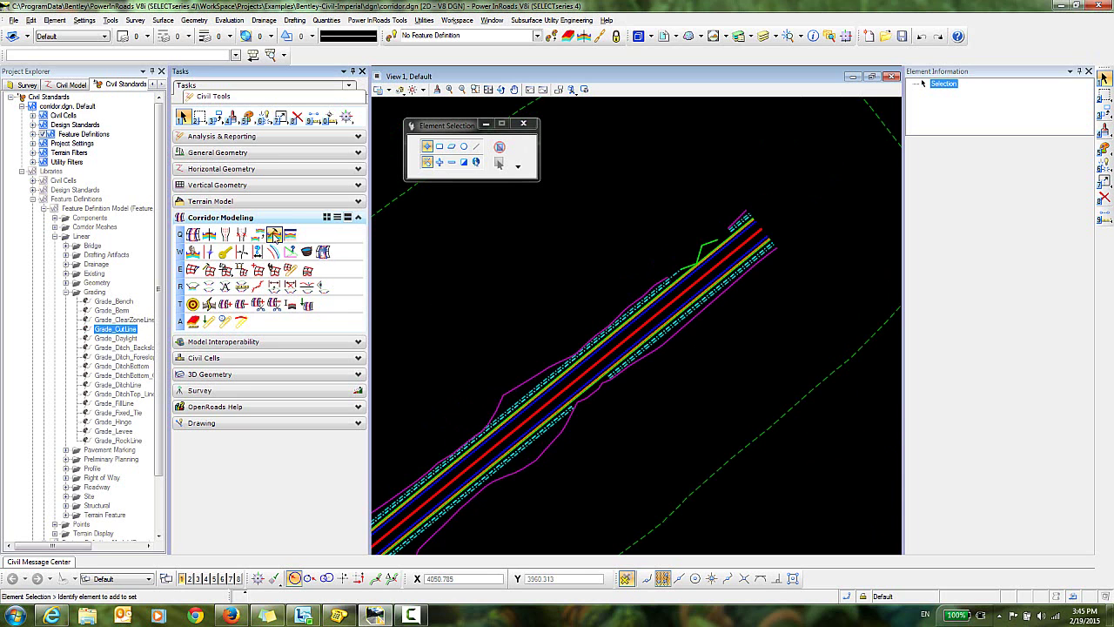
{"action": "left_click_drag", "start_coordinate": [579, 168], "coordinate": [549, 83]}
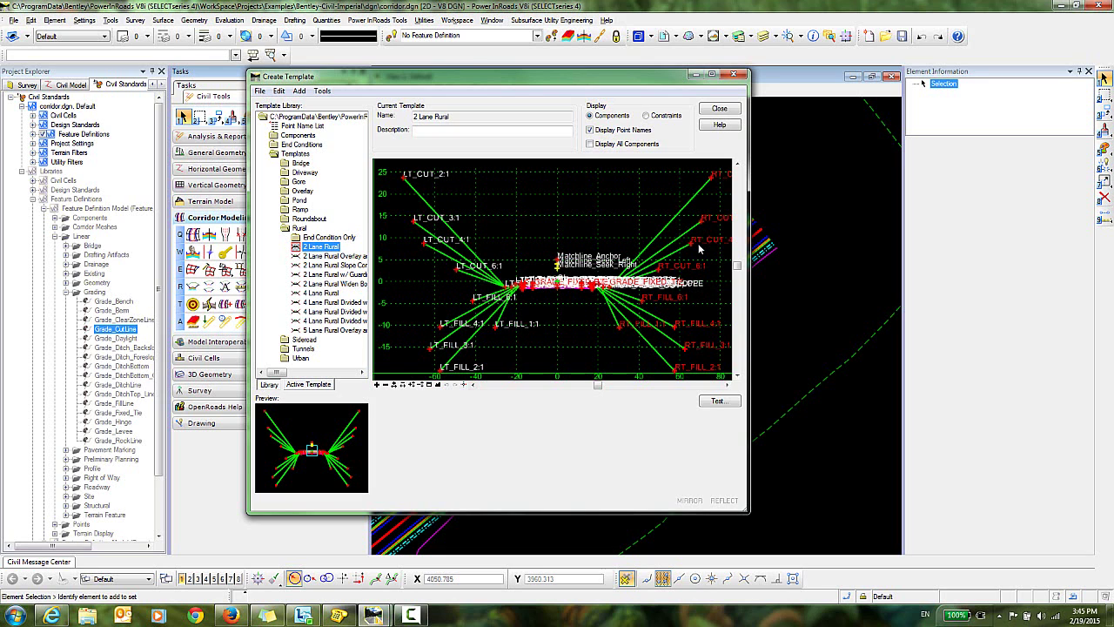
{"action": "scroll", "coordinate": [705, 270], "scroll_direction": "down", "scroll_amount": 2}
{"action": "middle_click_drag", "start_coordinate": [702, 264], "coordinate": [648, 257]}
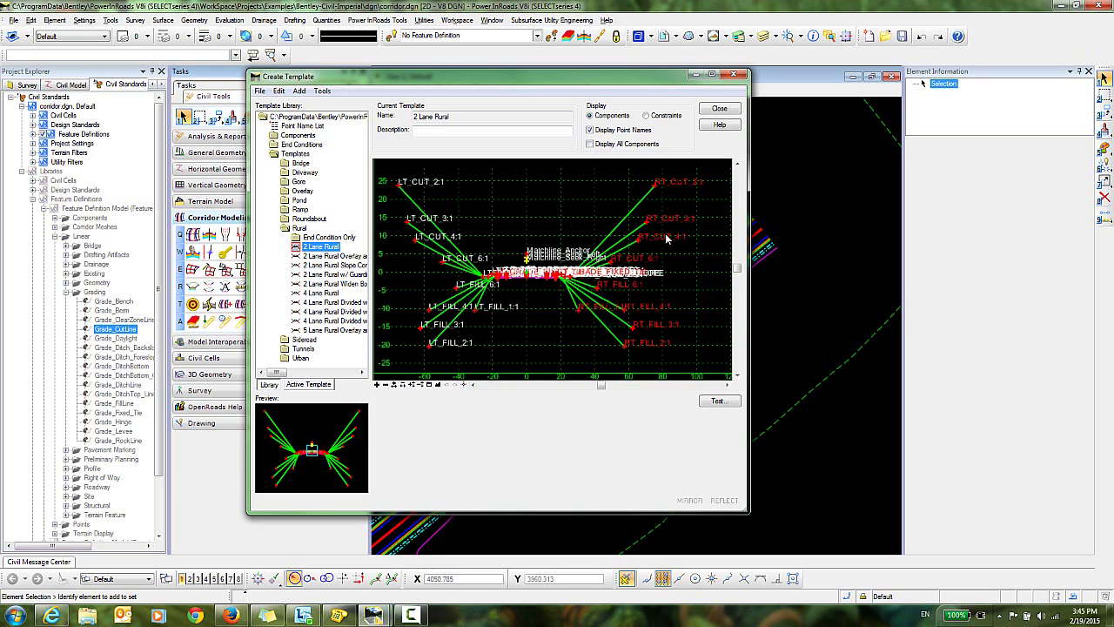
{"action": "right_click", "coordinate": [655, 188]}
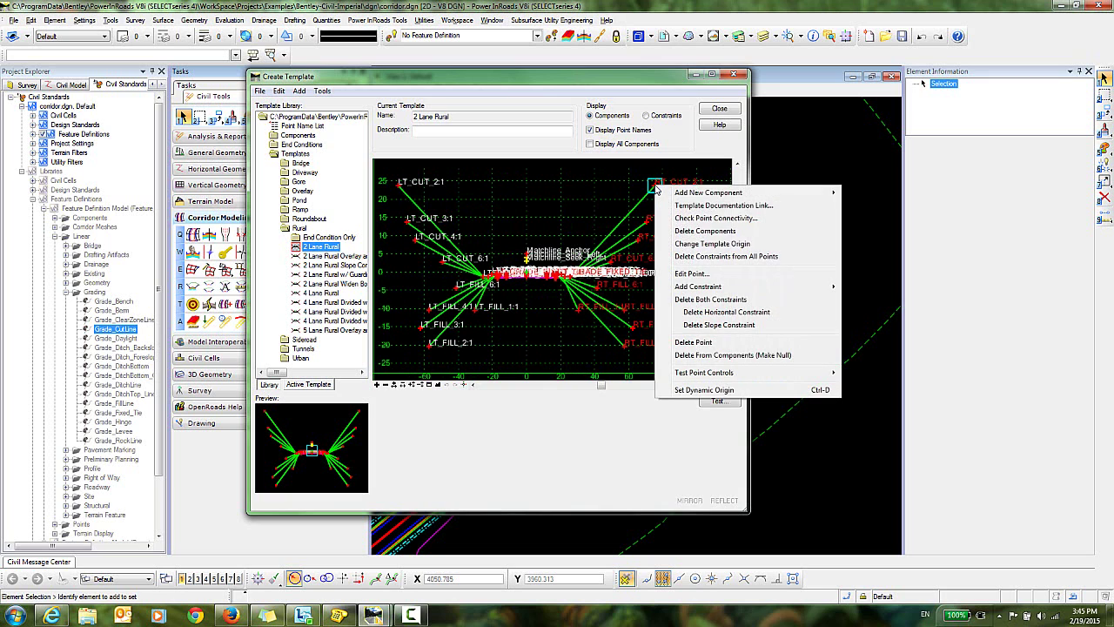
Toggle RT_CUT_2:1's RT_Construction Limit name override off and back on, applying each time, then close.
{"action": "left_click", "coordinate": [703, 277]}
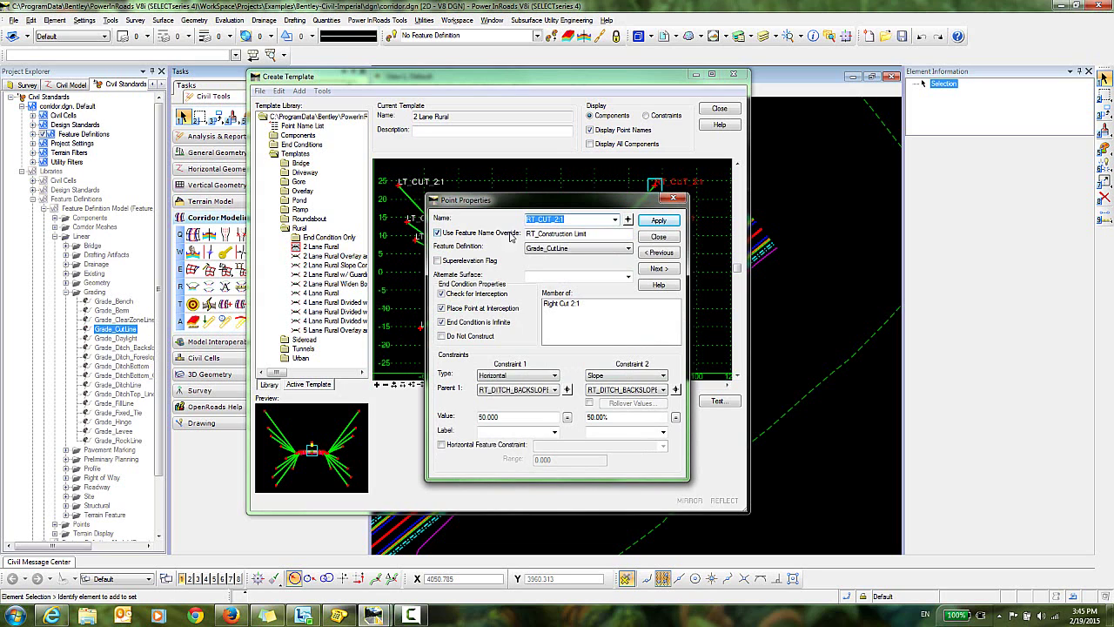
{"action": "left_click", "coordinate": [437, 233]}
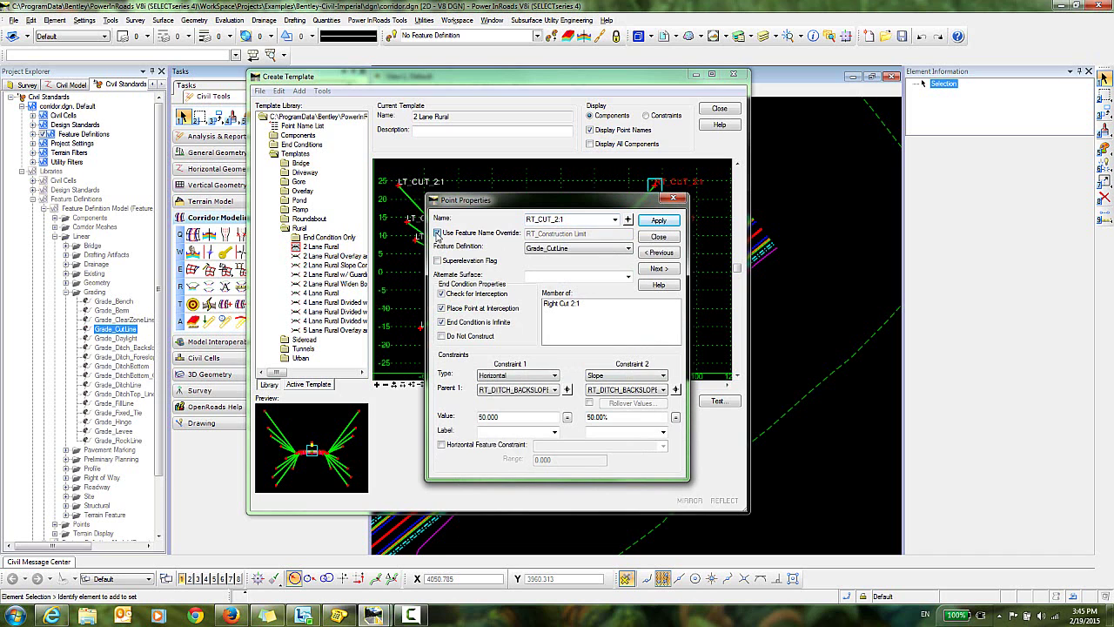
{"action": "left_click", "coordinate": [658, 222]}
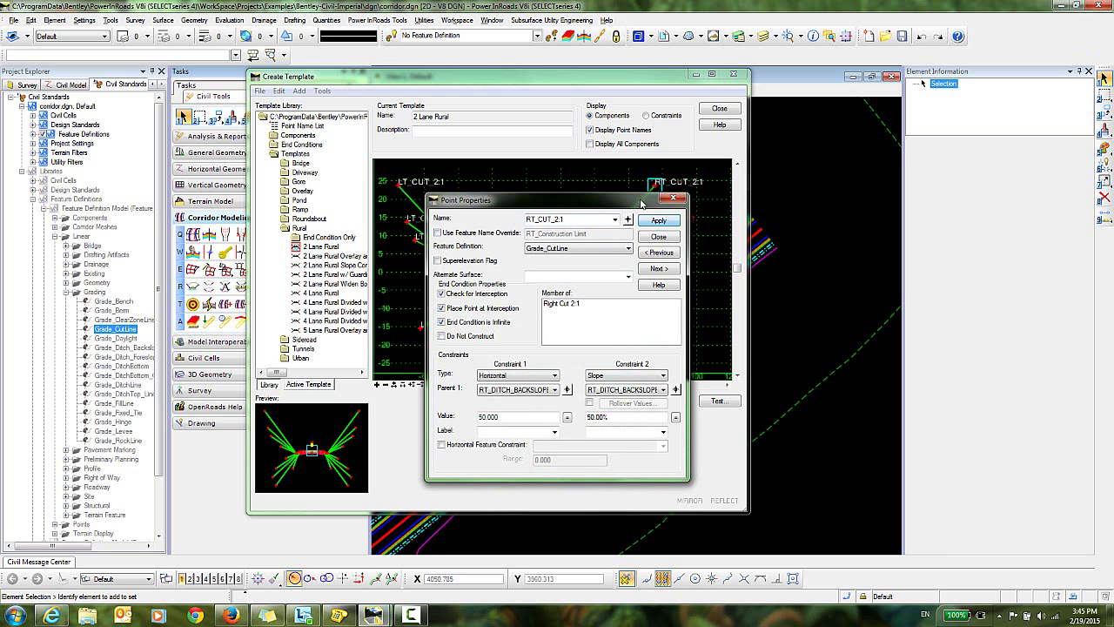
{"action": "left_click_drag", "start_coordinate": [644, 201], "coordinate": [557, 211]}
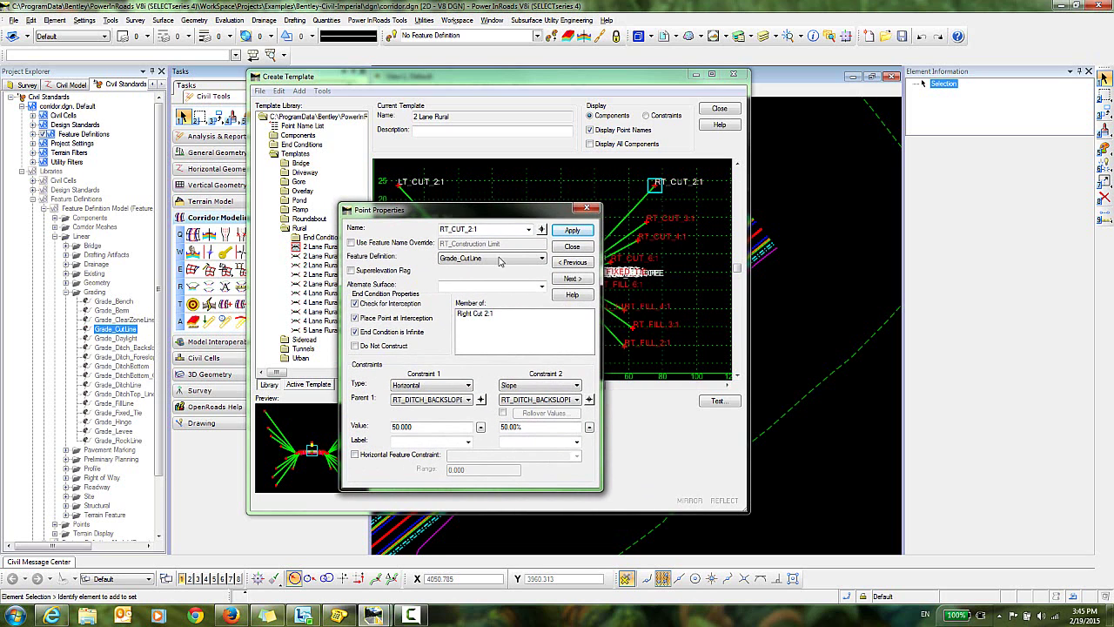
{"action": "left_click", "coordinate": [351, 243]}
{"action": "left_click", "coordinate": [574, 231]}
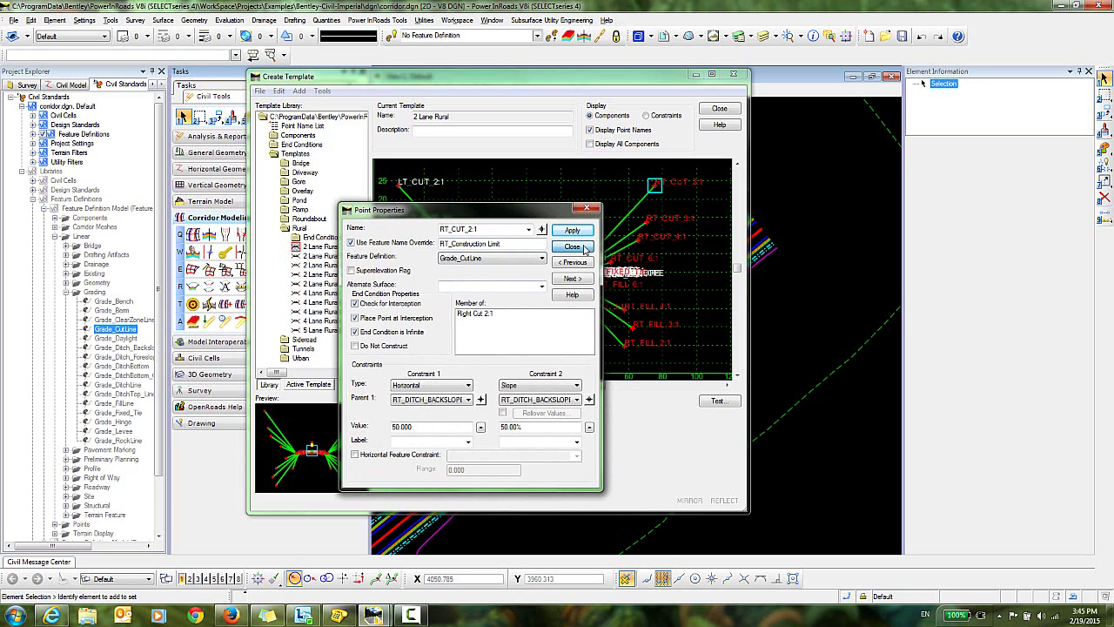
{"action": "left_click", "coordinate": [554, 244]}
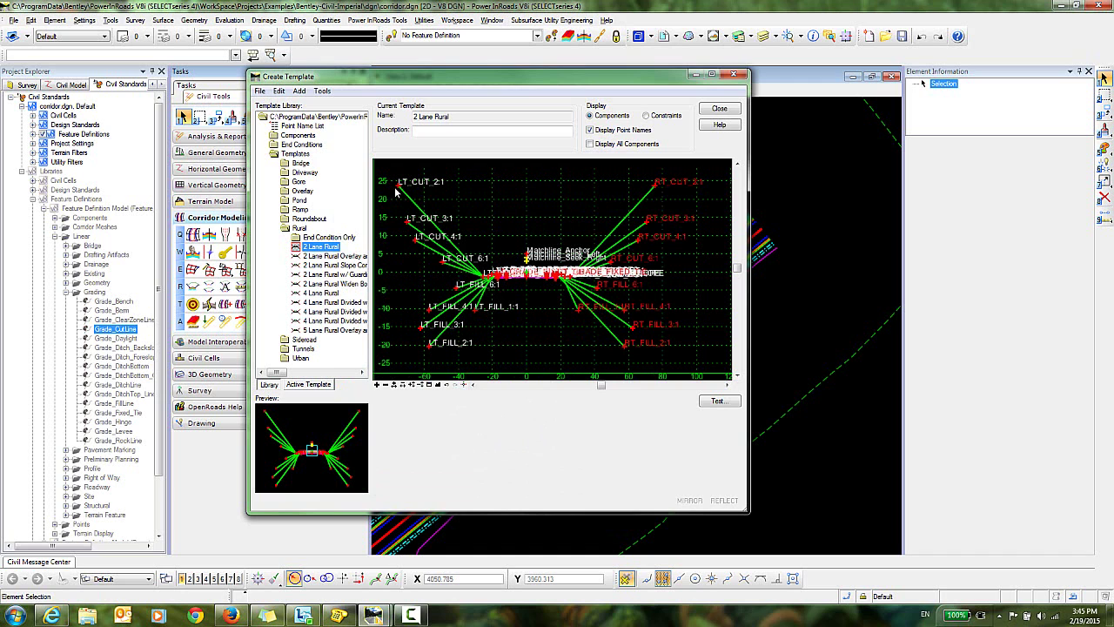
Give the LT_CUT_2:1 point the feature name override 'LT Limit of Const' and apply it.
{"action": "mouse_move", "coordinate": [399, 192]}
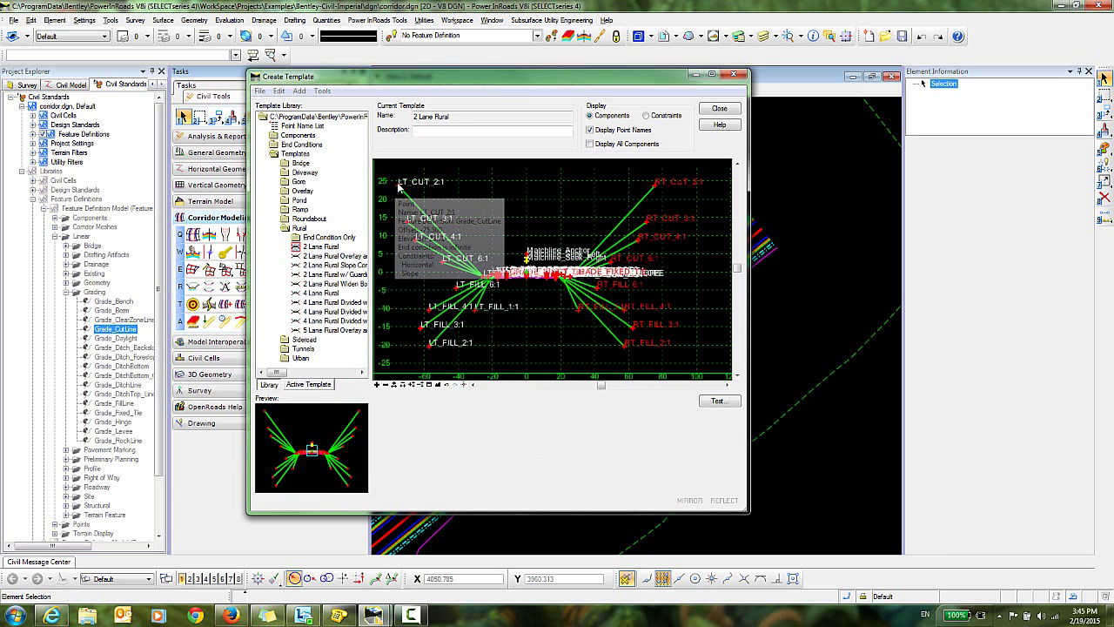
{"action": "double_click", "coordinate": [398, 185]}
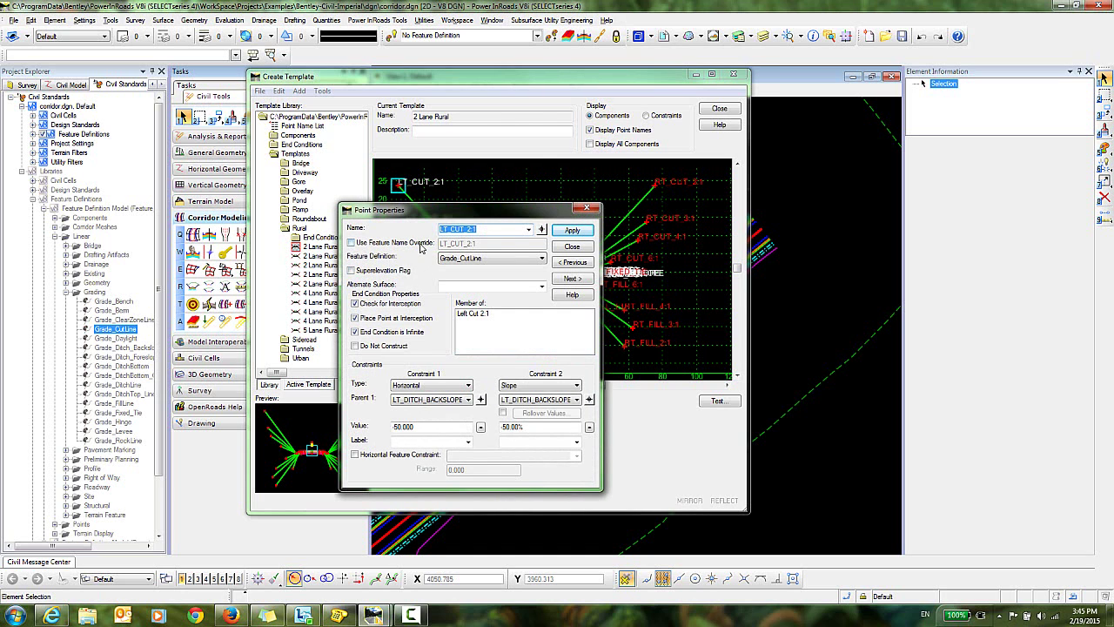
{"action": "left_click_drag", "start_coordinate": [435, 210], "coordinate": [480, 143]}
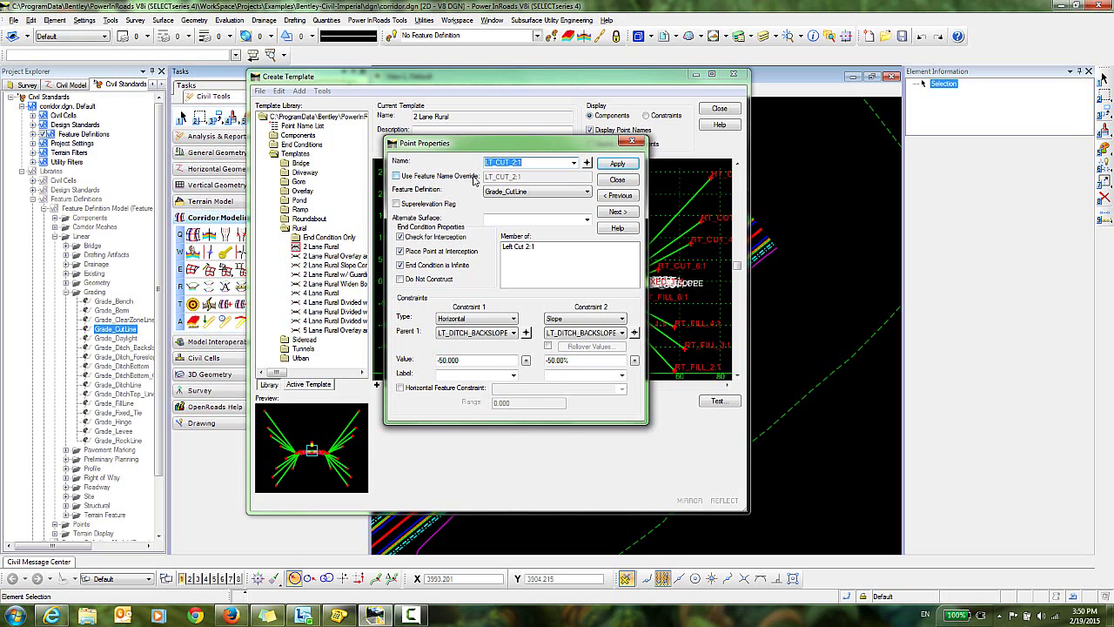
{"action": "left_click", "coordinate": [397, 176]}
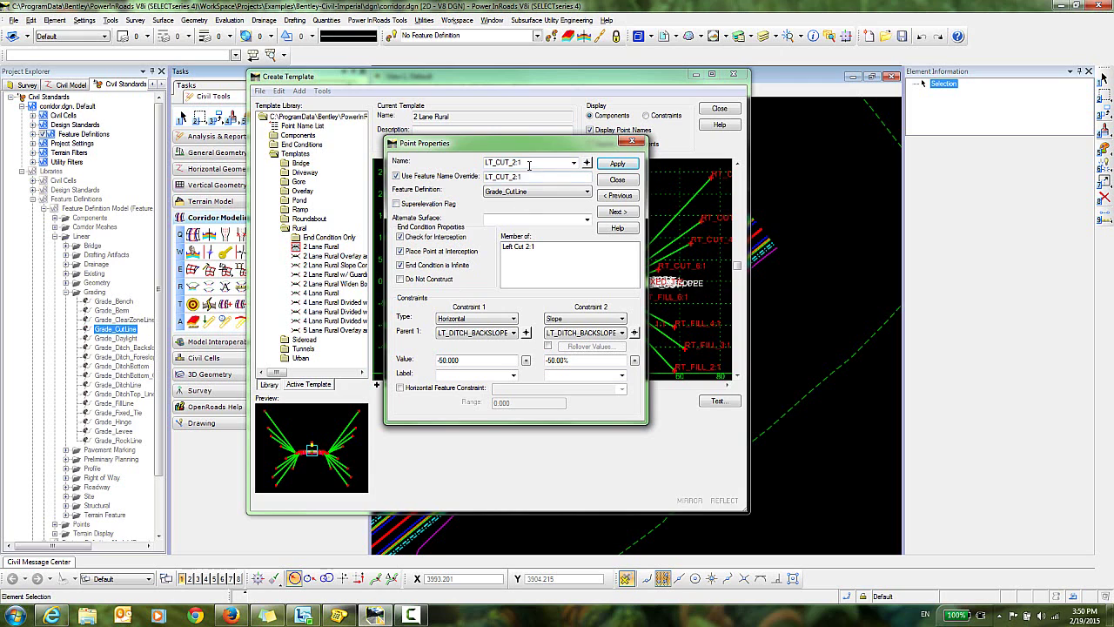
{"action": "left_click_drag", "start_coordinate": [536, 175], "coordinate": [394, 183]}
{"action": "type", "text": "LT Limit of Const"}
{"action": "left_click", "coordinate": [617, 165]}
{"action": "left_click_drag", "start_coordinate": [592, 146], "coordinate": [748, 132]}
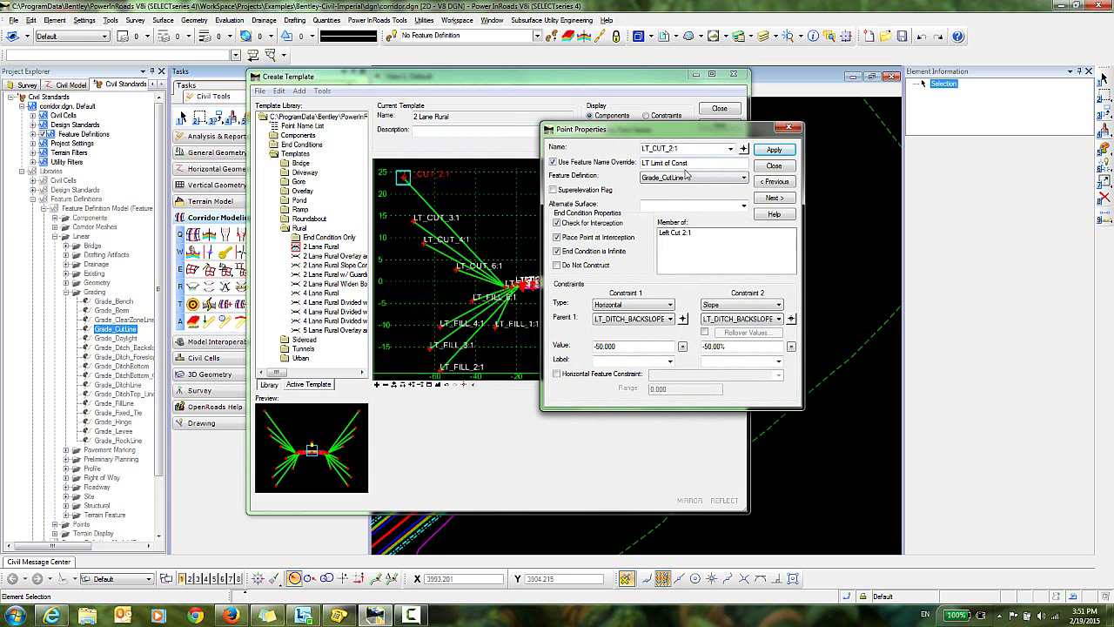
Copy the override name and give LT_CUT_3:1 the override 'LT Limit of Const'.
{"action": "left_click_drag", "start_coordinate": [694, 163], "coordinate": [631, 163]}
{"action": "key", "text": "ctrl+c"}
{"action": "left_click", "coordinate": [744, 150]}
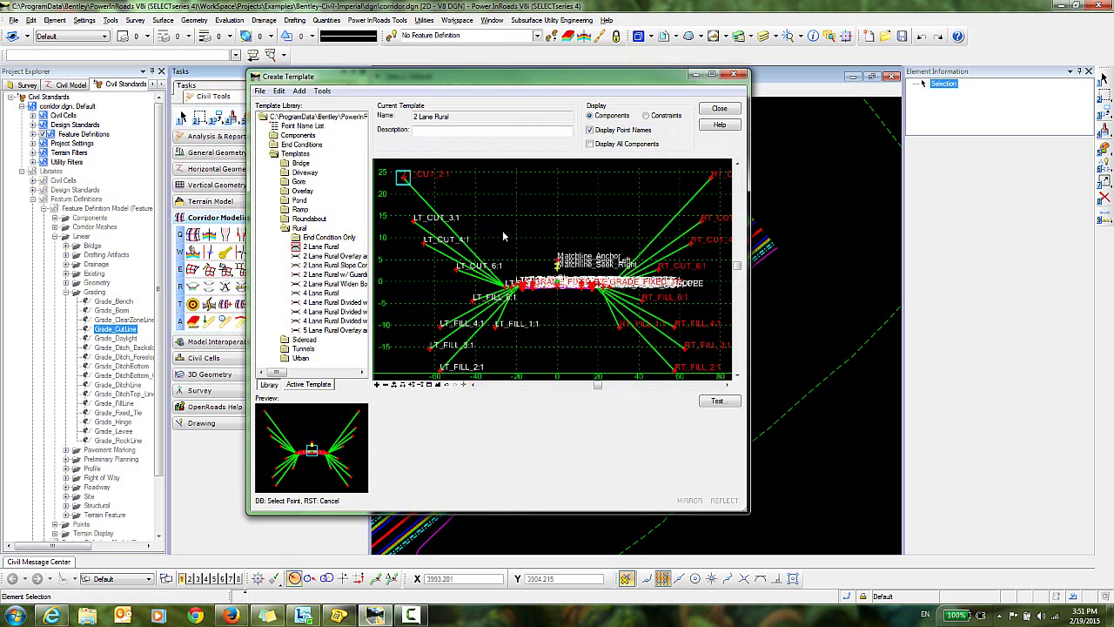
{"action": "left_click", "coordinate": [413, 225]}
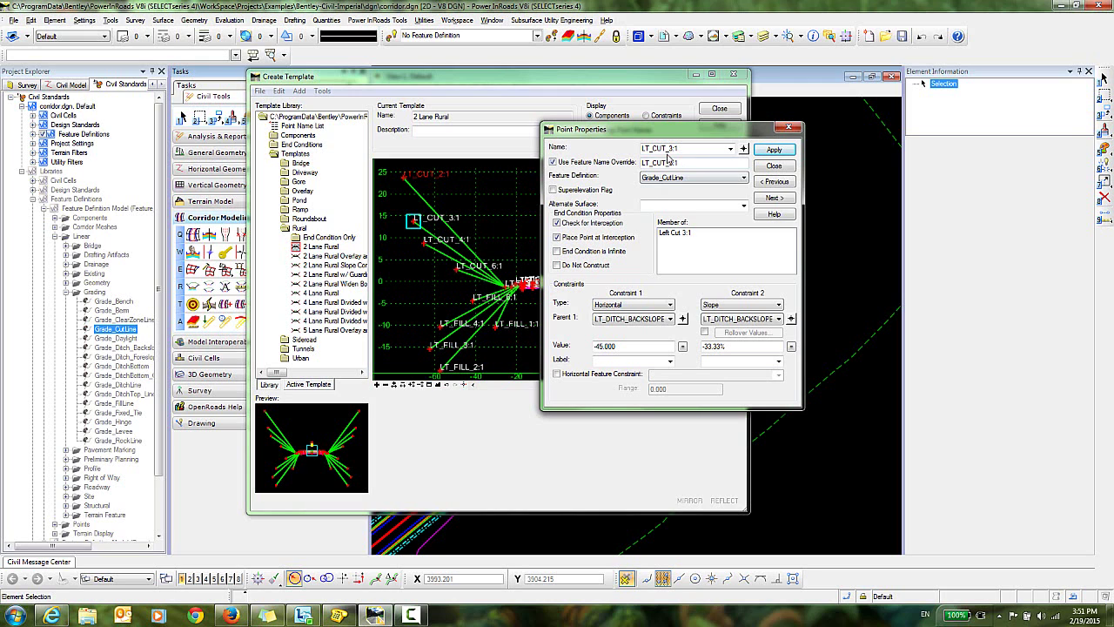
{"action": "left_click_drag", "start_coordinate": [684, 160], "coordinate": [550, 179]}
{"action": "type", "text": "LT Limit of Const"}
Paste 'LT Limit of Const' as the override on LT_CUT_4:1 and LT_CUT_6:1, apply, and close.
{"action": "left_click", "coordinate": [744, 150]}
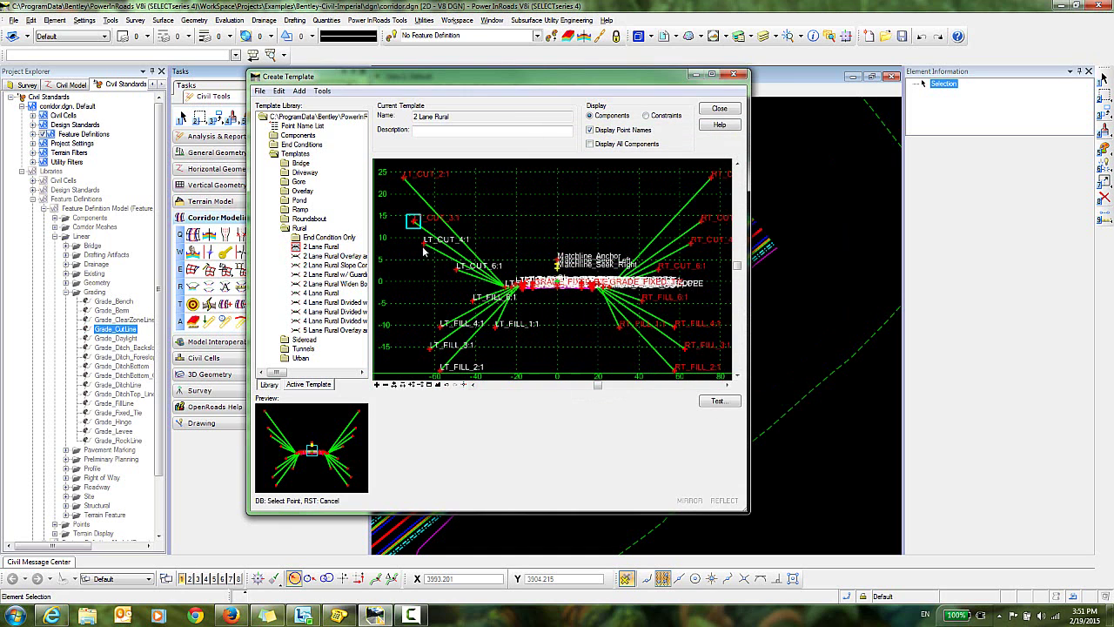
{"action": "left_click", "coordinate": [422, 246]}
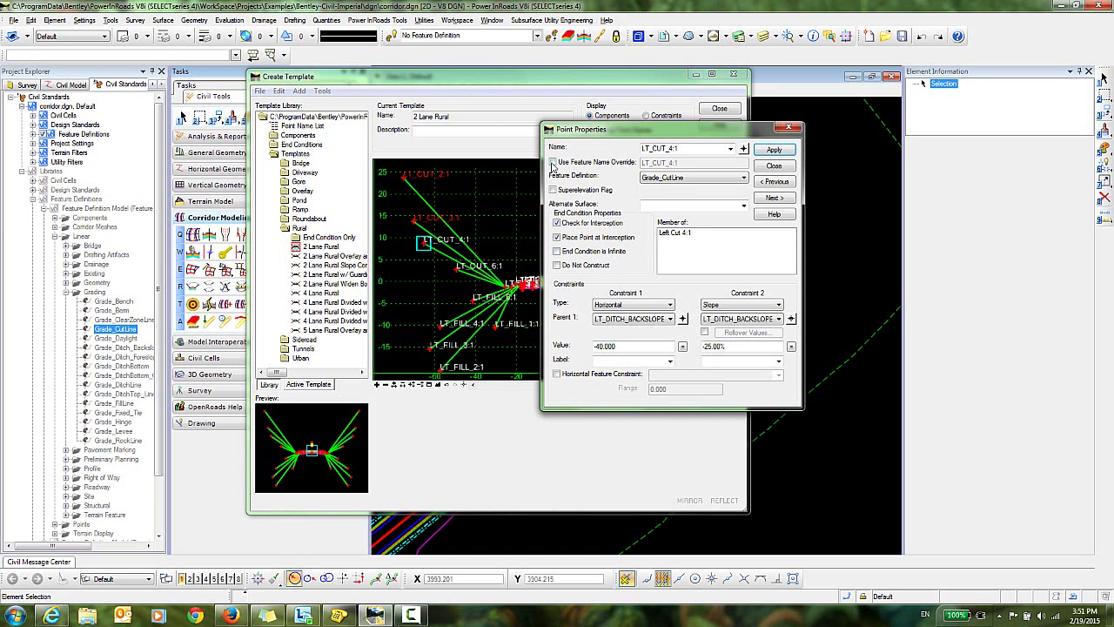
{"action": "left_click_drag", "start_coordinate": [672, 162], "coordinate": [576, 165]}
{"action": "key", "text": "ctrl+v"}
{"action": "left_click", "coordinate": [774, 151]}
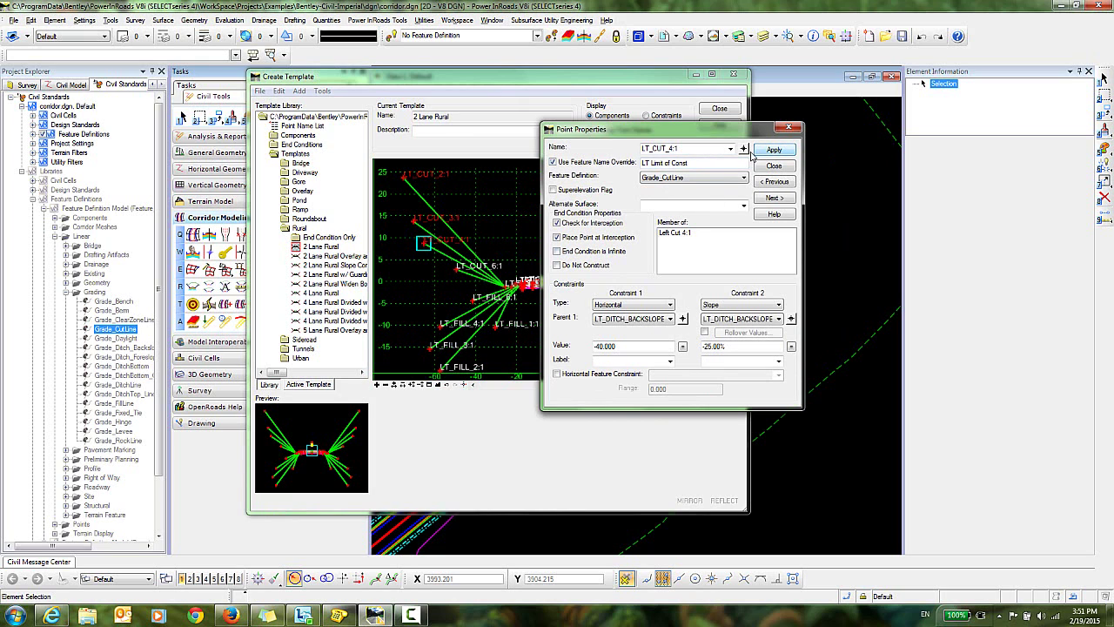
{"action": "left_click", "coordinate": [744, 149]}
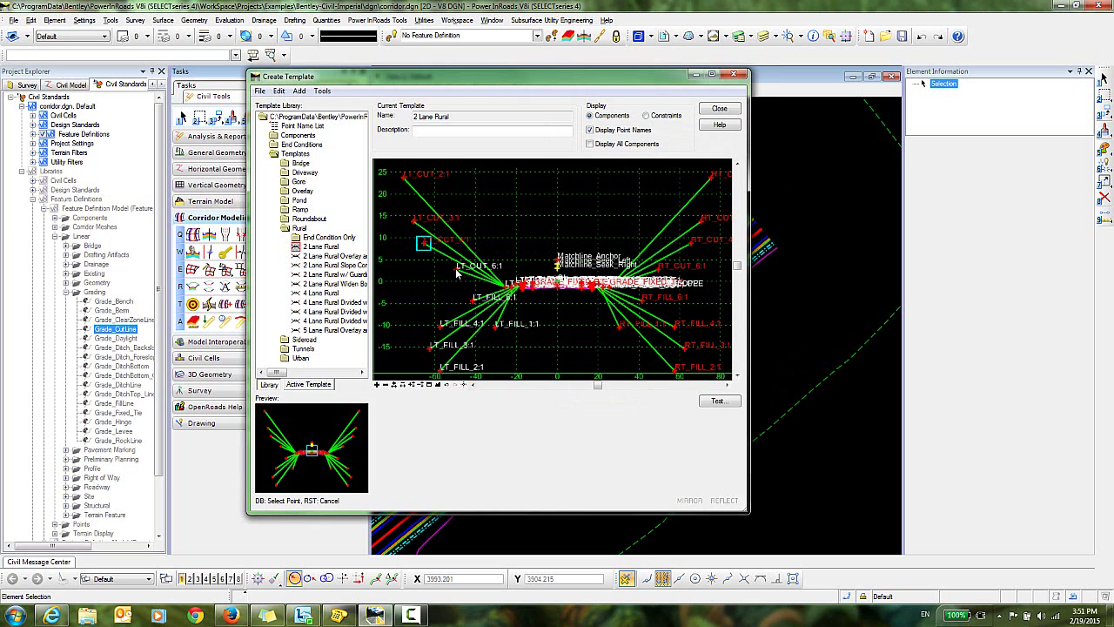
{"action": "left_click", "coordinate": [456, 271]}
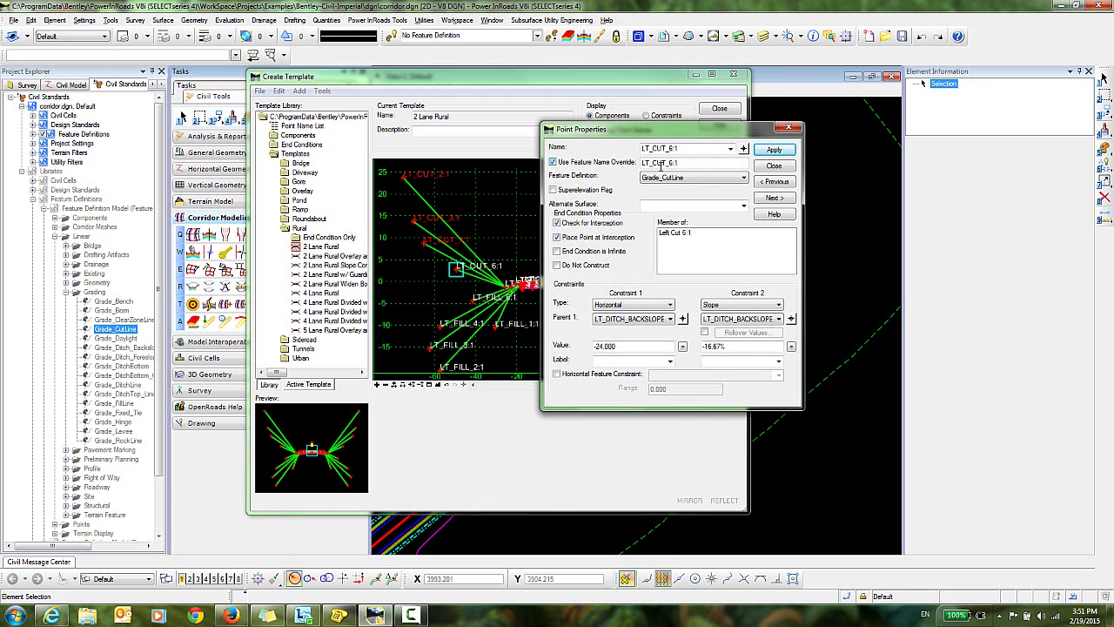
{"action": "double_click", "coordinate": [666, 163]}
{"action": "key", "text": "ctrl+v"}
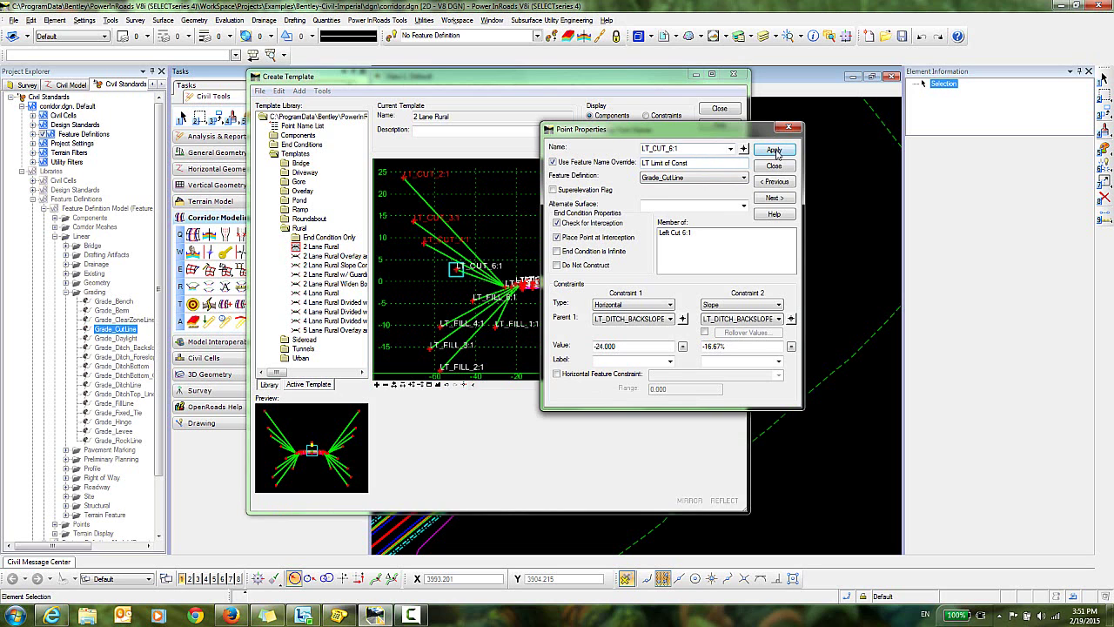
{"action": "left_click", "coordinate": [774, 150]}
{"action": "left_click", "coordinate": [744, 149]}
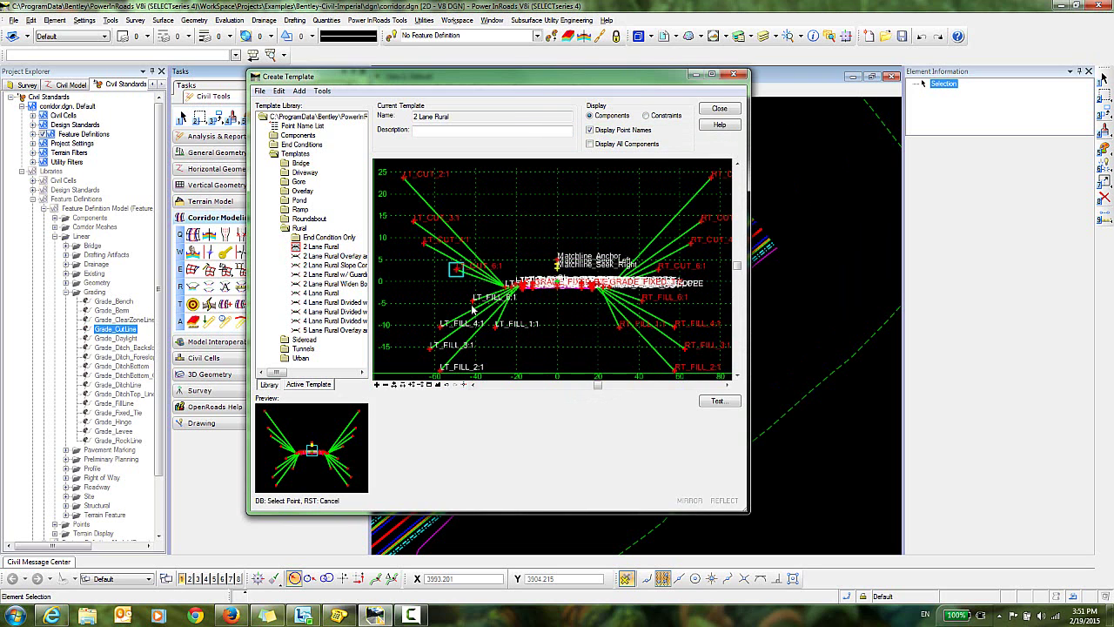
Give LT_FILL_6:1 the feature name override 'LT Limit of Const'.
{"action": "left_click", "coordinate": [472, 302]}
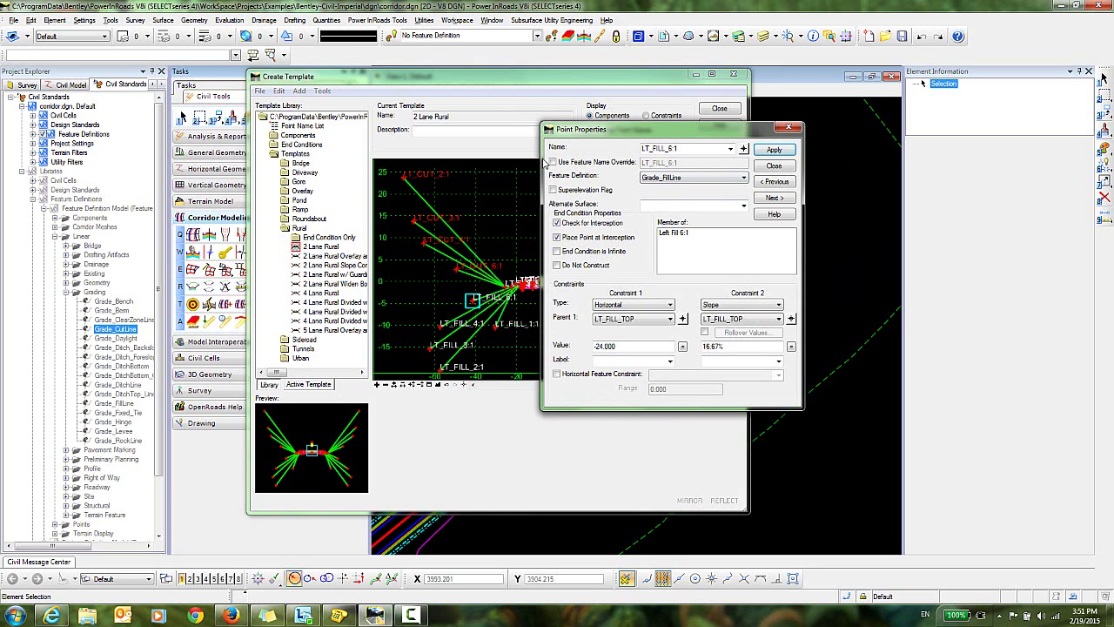
{"action": "left_click", "coordinate": [554, 164]}
{"action": "key", "text": "Tab"}
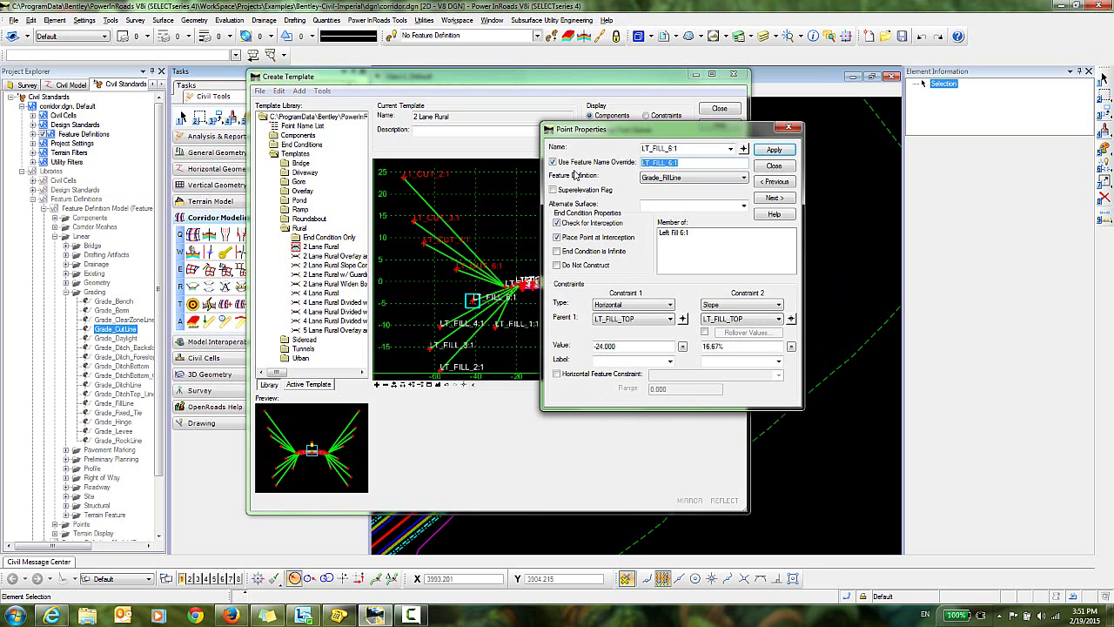
{"action": "type", "text": "LT Limit of Const"}
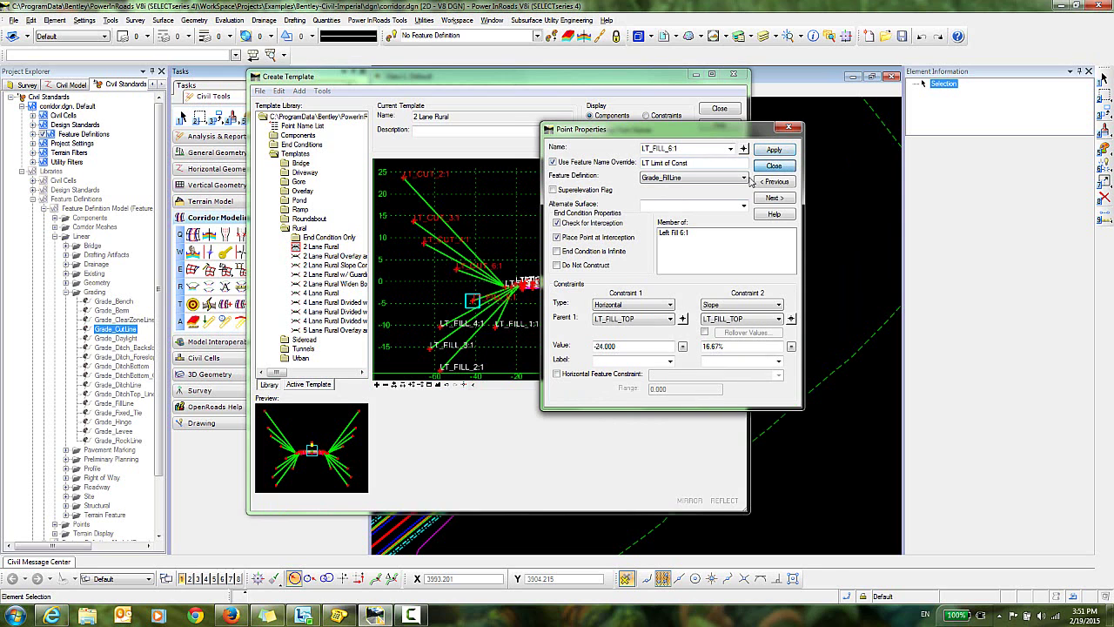
{"action": "key", "text": "Return"}
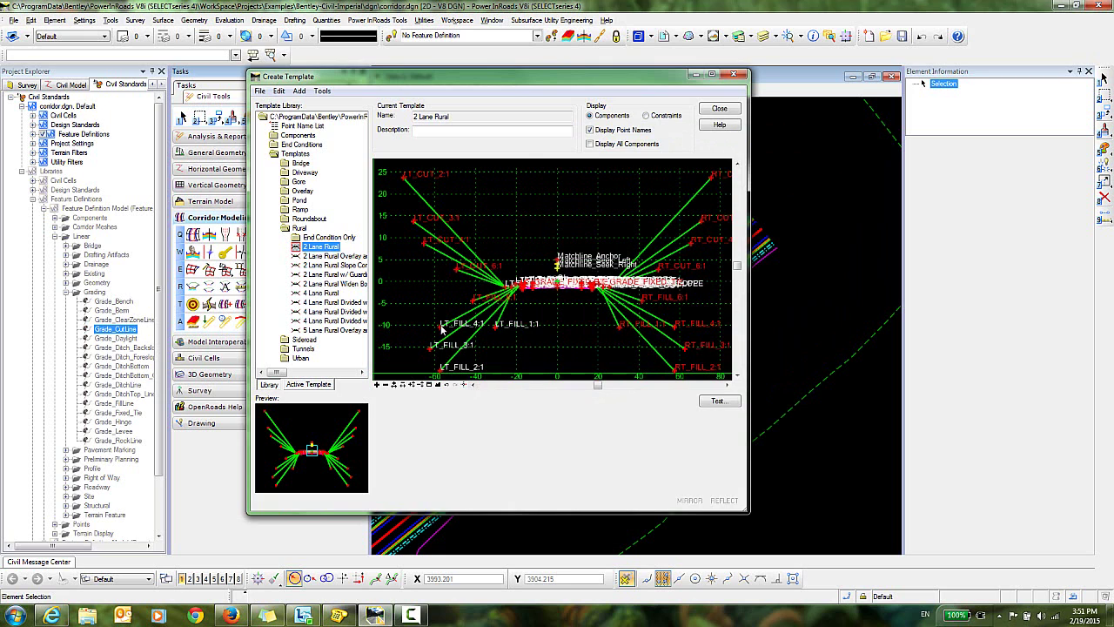
Apply the 'LT Limit of Const' override to LT_FILL_4:1 and LT_FILL_3:1.
{"action": "double_click", "coordinate": [442, 328]}
{"action": "left_click", "coordinate": [553, 162]}
{"action": "key", "text": "ctrl+v"}
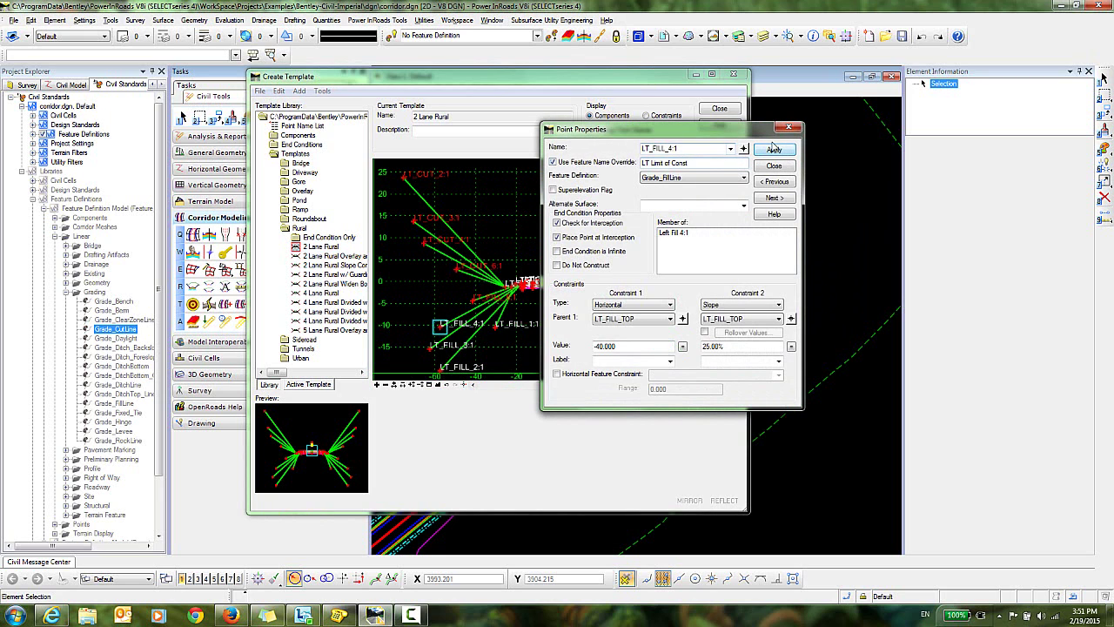
{"action": "left_click", "coordinate": [773, 150]}
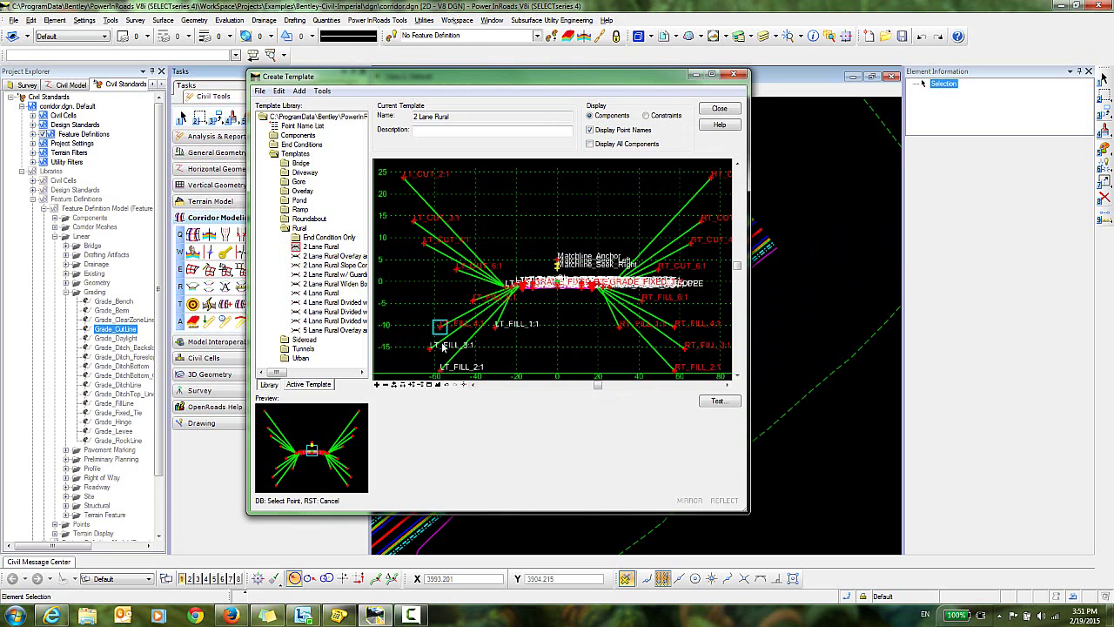
{"action": "double_click", "coordinate": [433, 347]}
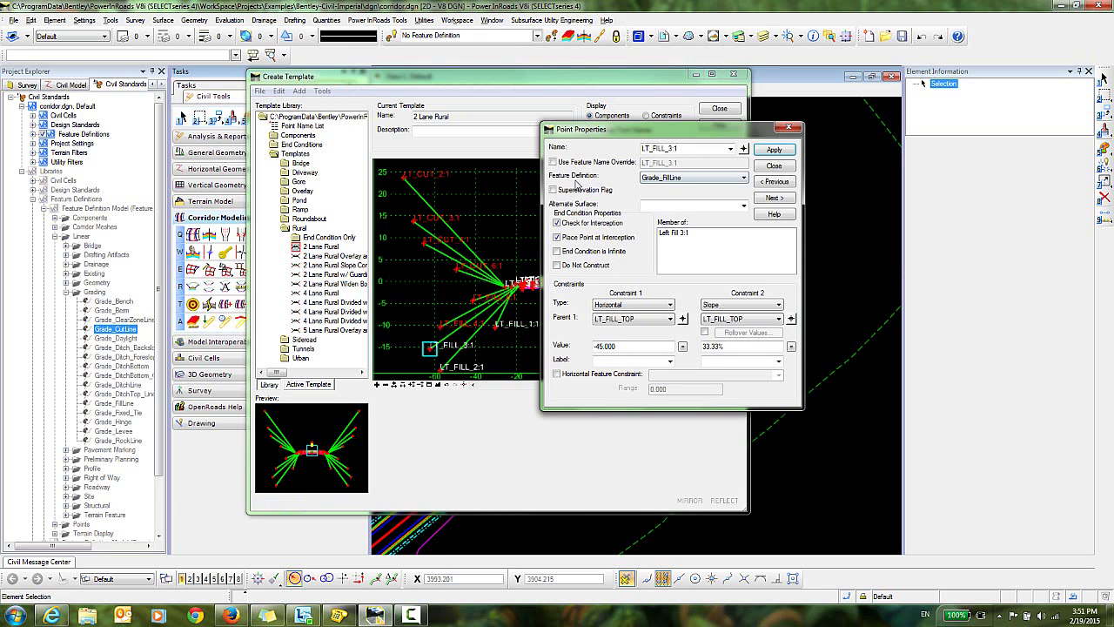
{"action": "left_click", "coordinate": [553, 162]}
{"action": "double_click", "coordinate": [684, 162]}
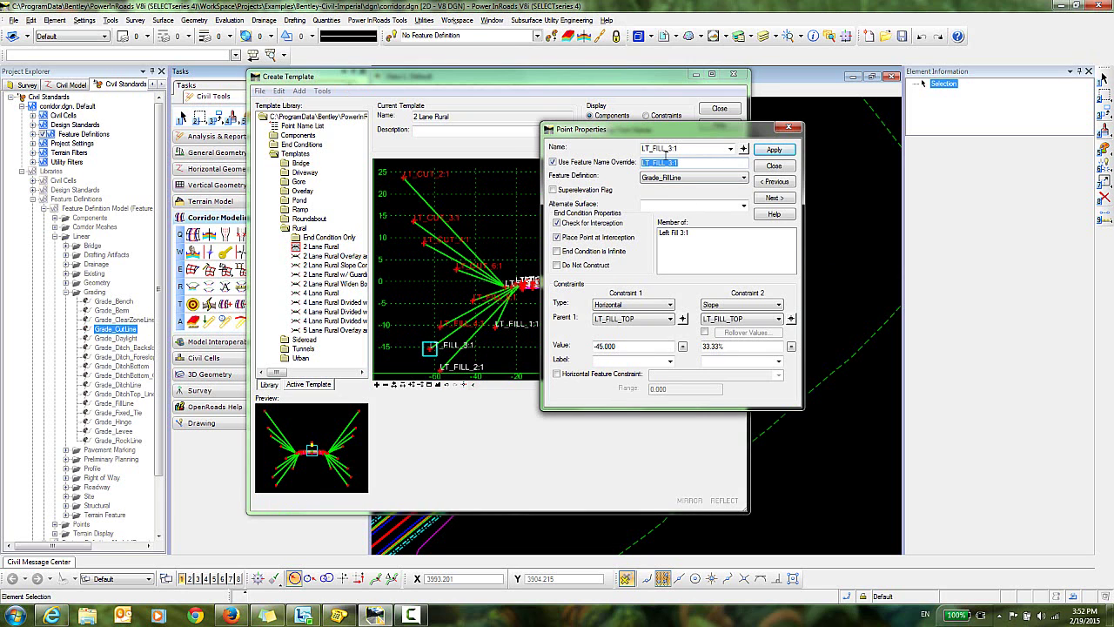
{"action": "type", "text": "LT Limit of Const"}
{"action": "left_click", "coordinate": [761, 150]}
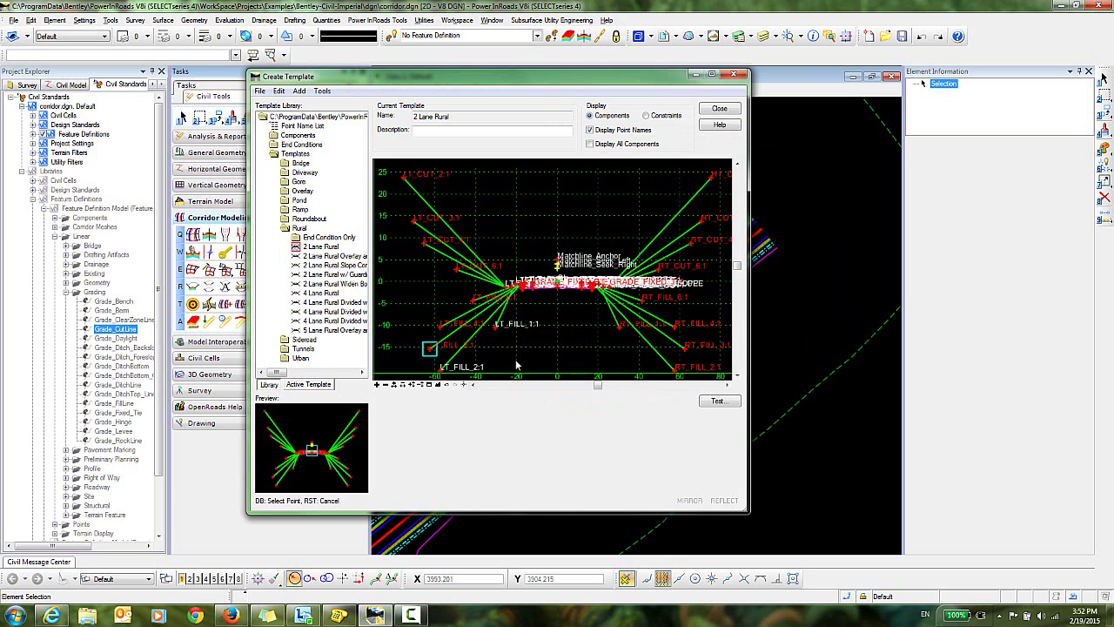
Apply the 'LT Limit of Const' override to LT_FILL_1:1 and LT_FILL_2:1.
{"action": "double_click", "coordinate": [493, 328]}
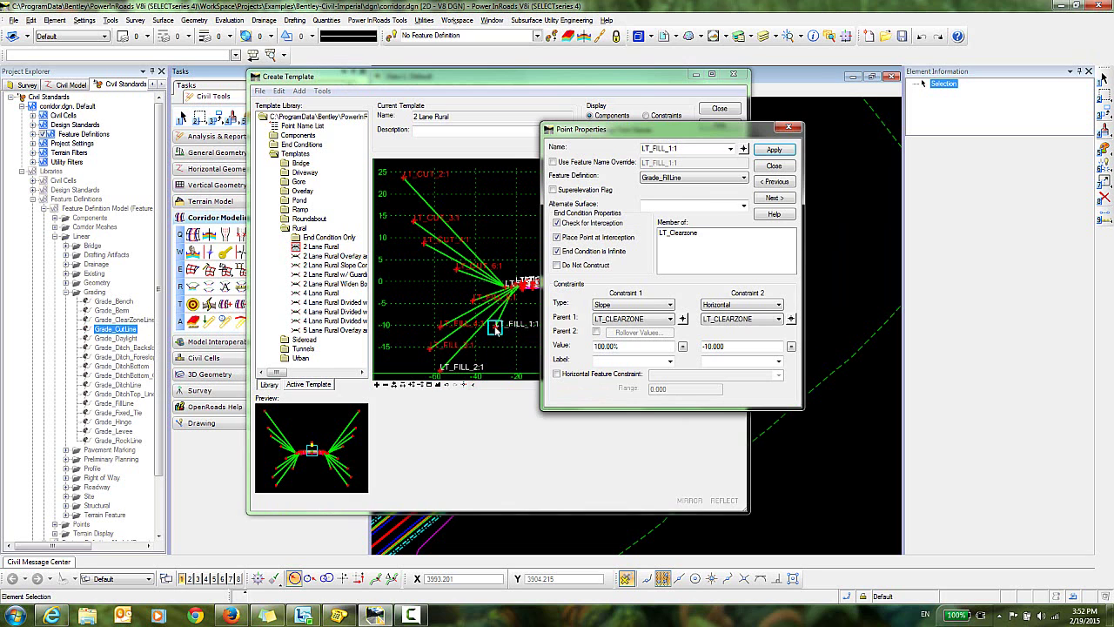
{"action": "left_click", "coordinate": [554, 164]}
{"action": "double_click", "coordinate": [663, 164]}
{"action": "type", "text": "LT Limit of Const"}
{"action": "left_click", "coordinate": [773, 152]}
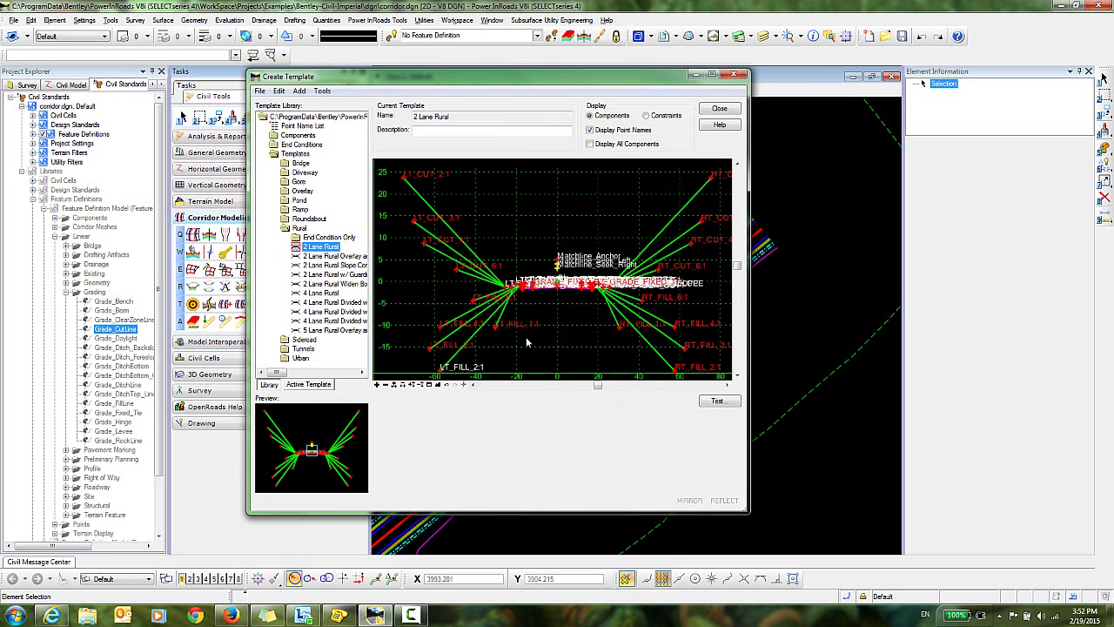
{"action": "double_click", "coordinate": [441, 370]}
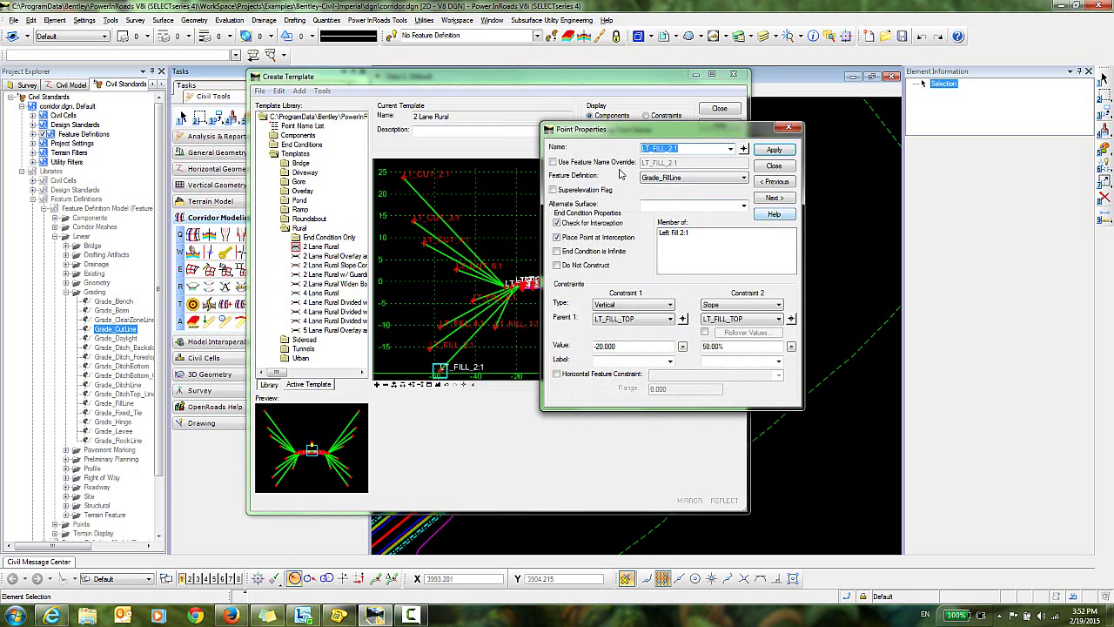
{"action": "left_click", "coordinate": [553, 163]}
{"action": "double_click", "coordinate": [666, 163]}
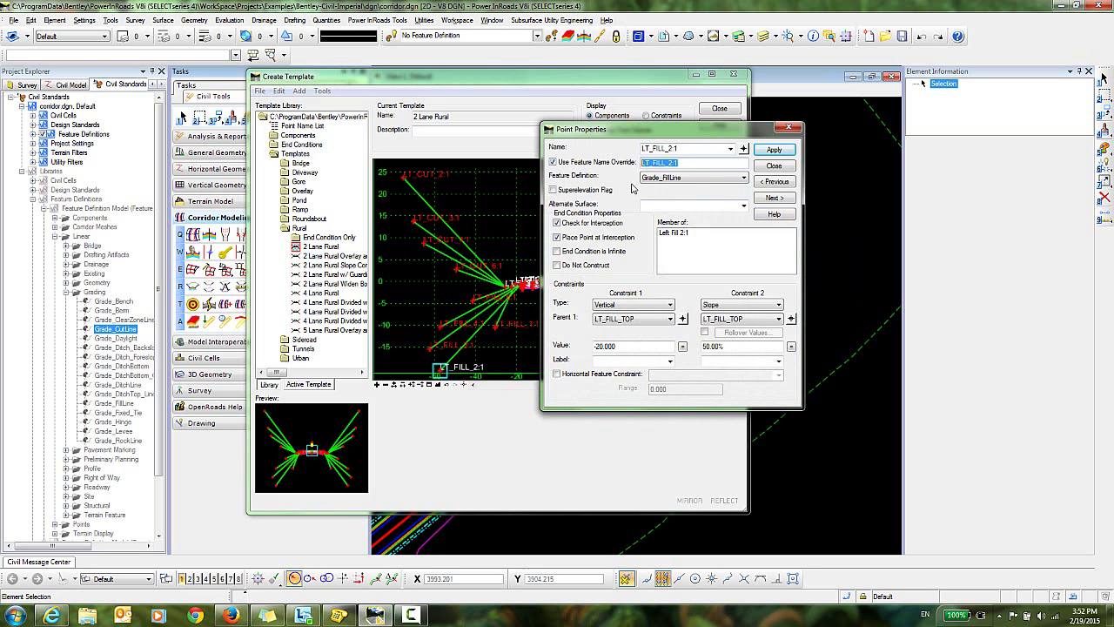
{"action": "type", "text": "LT Limit of Const"}
{"action": "left_click", "coordinate": [774, 166]}
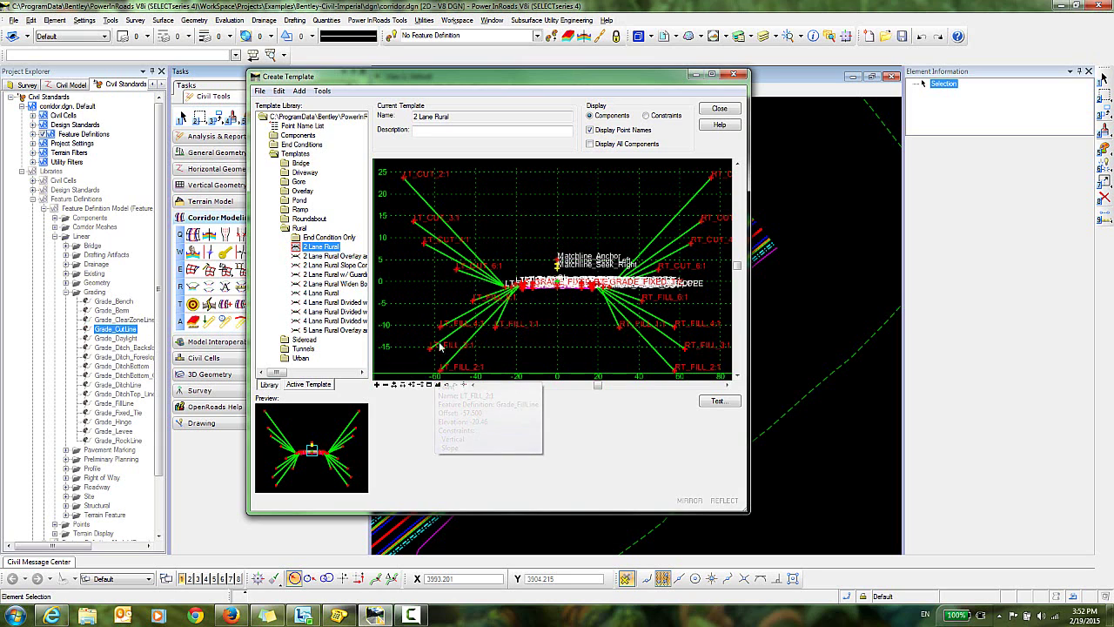
Save the Civil_Templates_Imperial.itl template library and close the Create Template editor.
{"action": "mouse_move", "coordinate": [472, 304]}
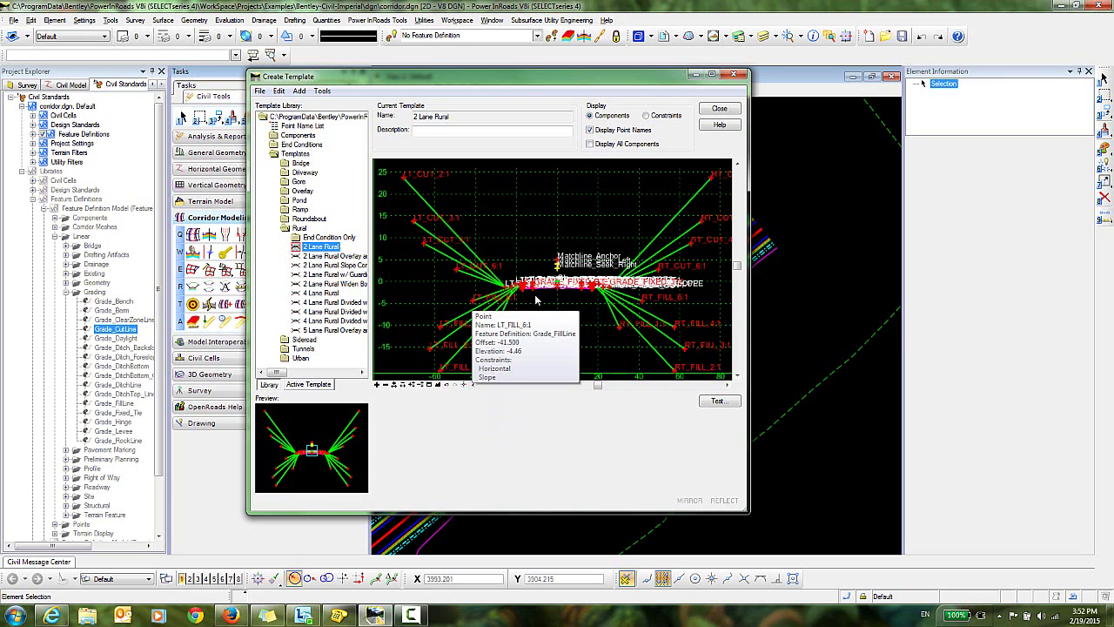
{"action": "left_click", "coordinate": [261, 91]}
{"action": "left_click", "coordinate": [279, 130]}
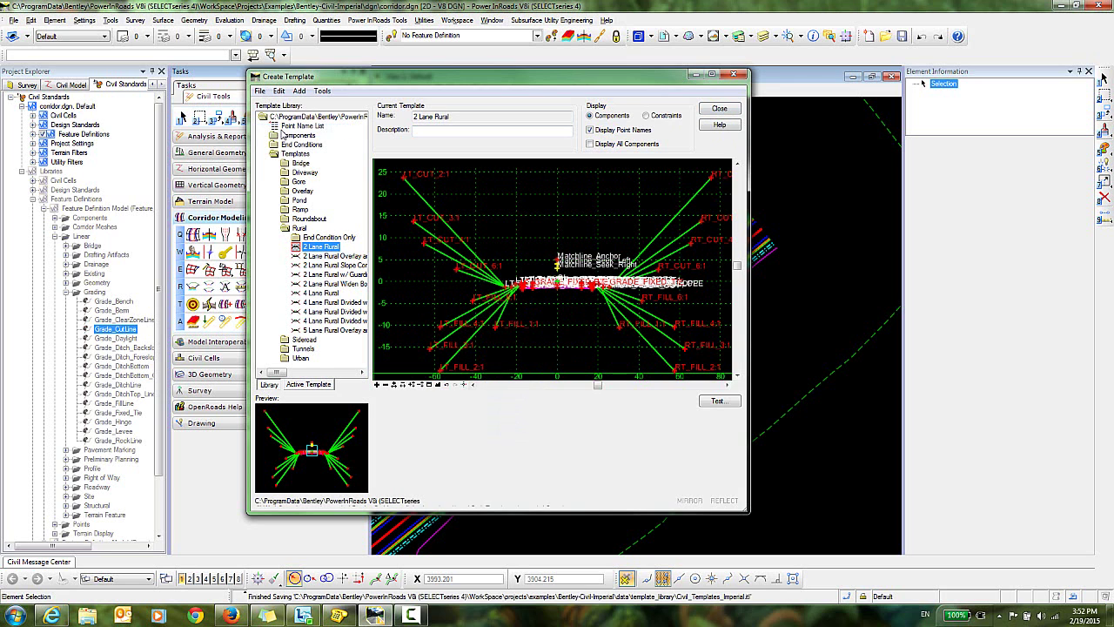
{"action": "left_click", "coordinate": [719, 110]}
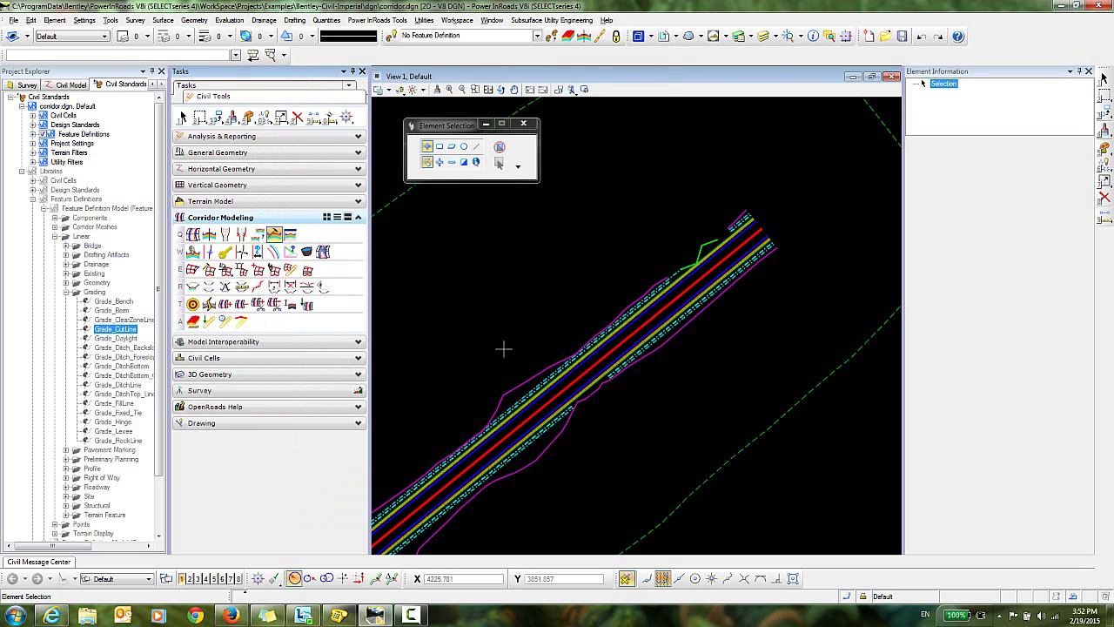
Turn on Constructions in View Attributes, then start synchronizing the template drop.
{"action": "left_click", "coordinate": [382, 90]}
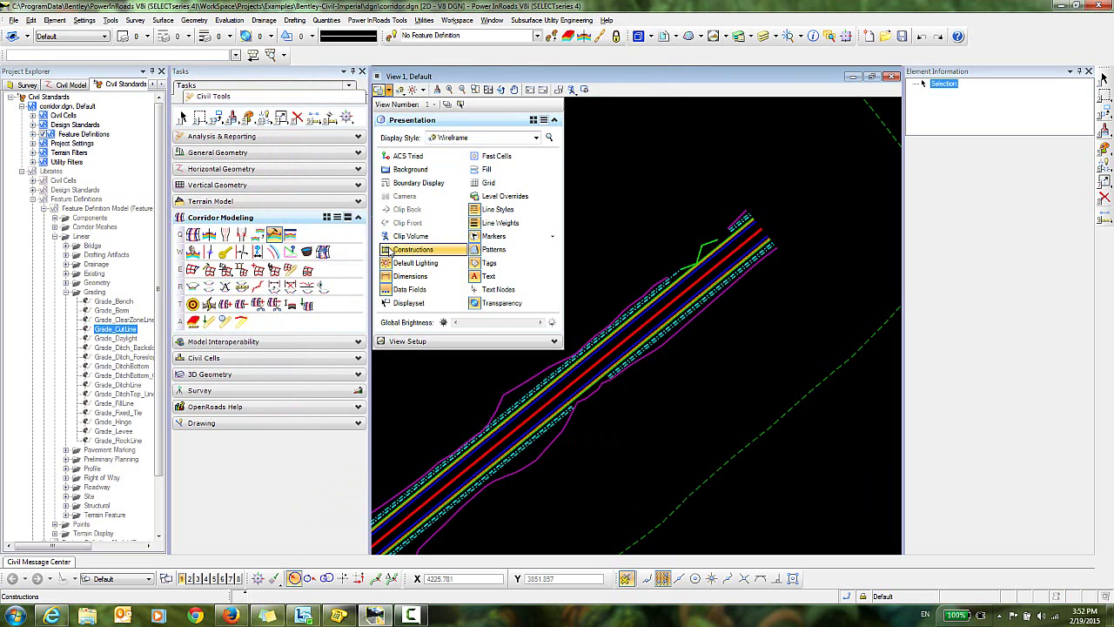
{"action": "left_click", "coordinate": [391, 252]}
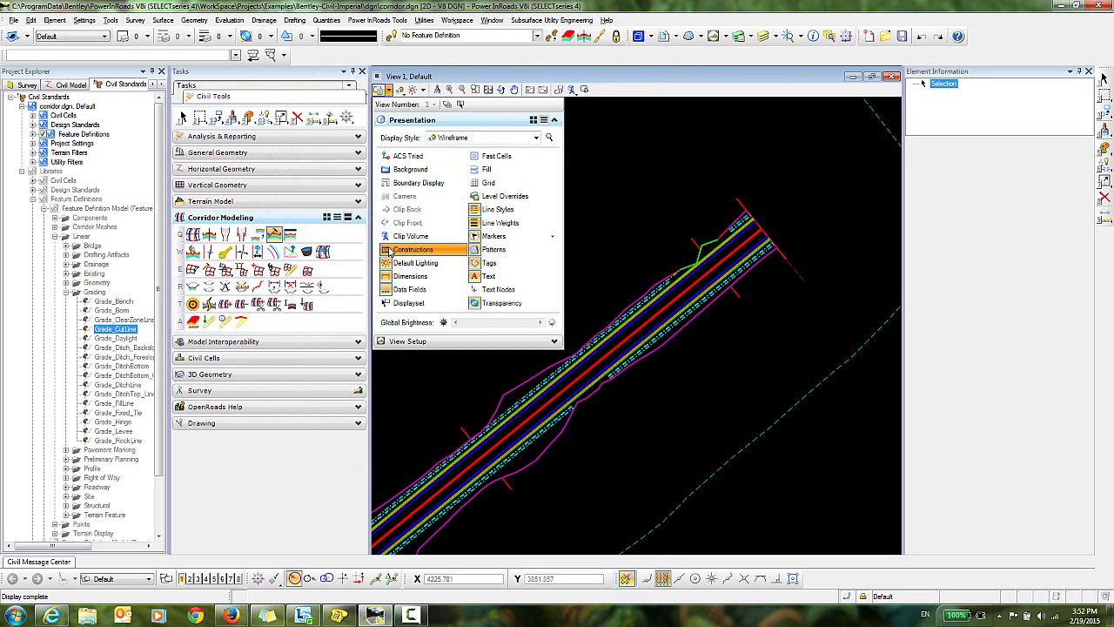
{"action": "left_click", "coordinate": [463, 383]}
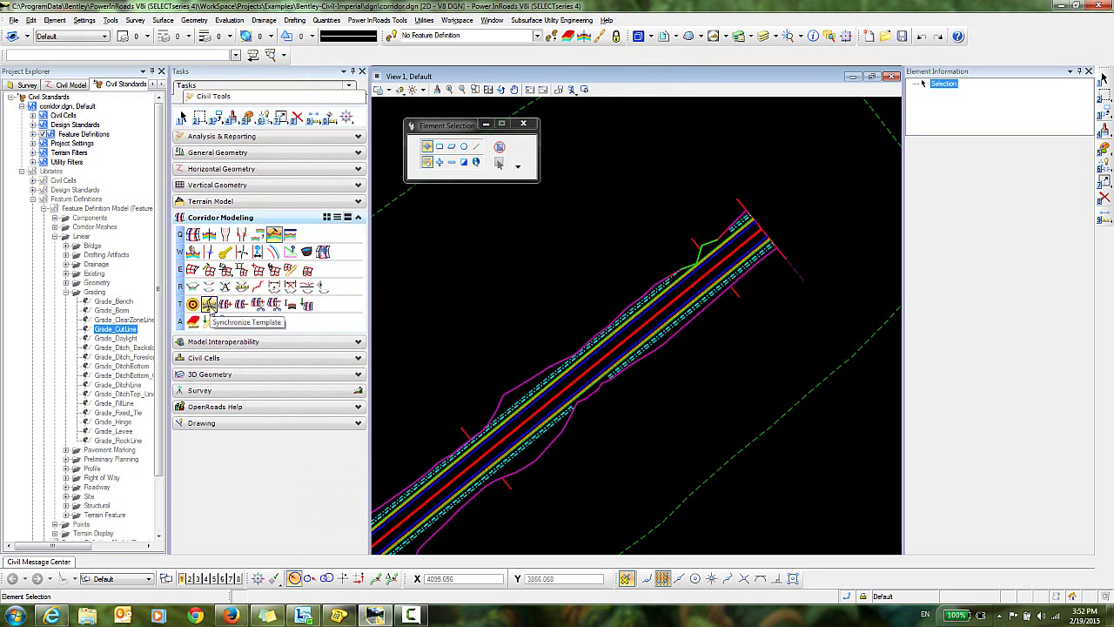
{"action": "left_click", "coordinate": [208, 304]}
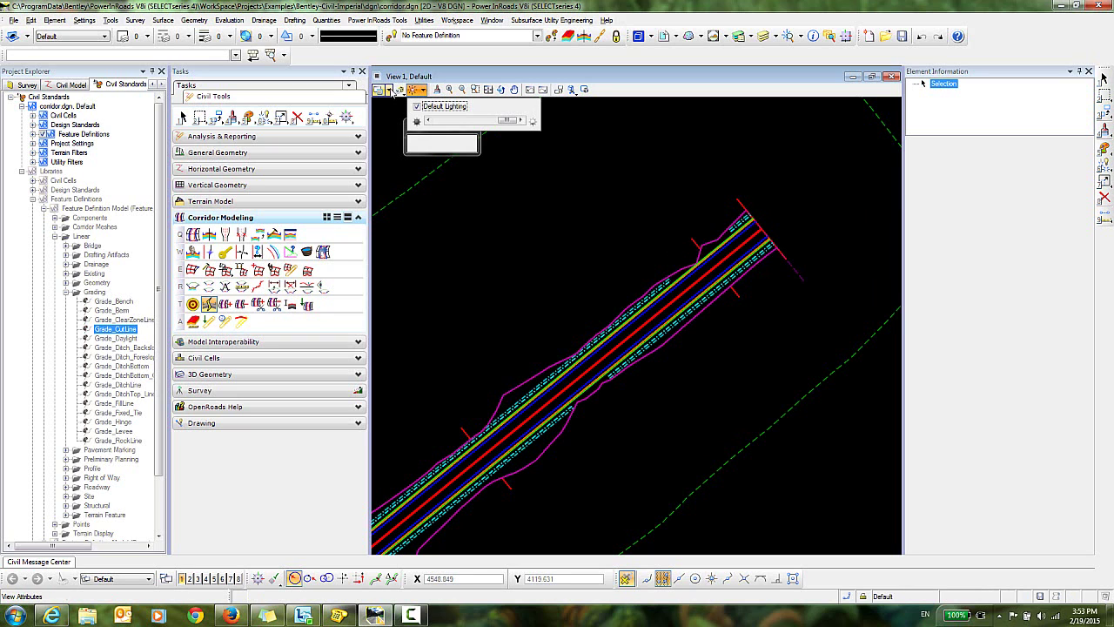
Turn off Constructions in View Attributes, then return to Element Selection for inspecting the corridor lines.
{"action": "left_click", "coordinate": [380, 90]}
{"action": "left_click", "coordinate": [402, 250]}
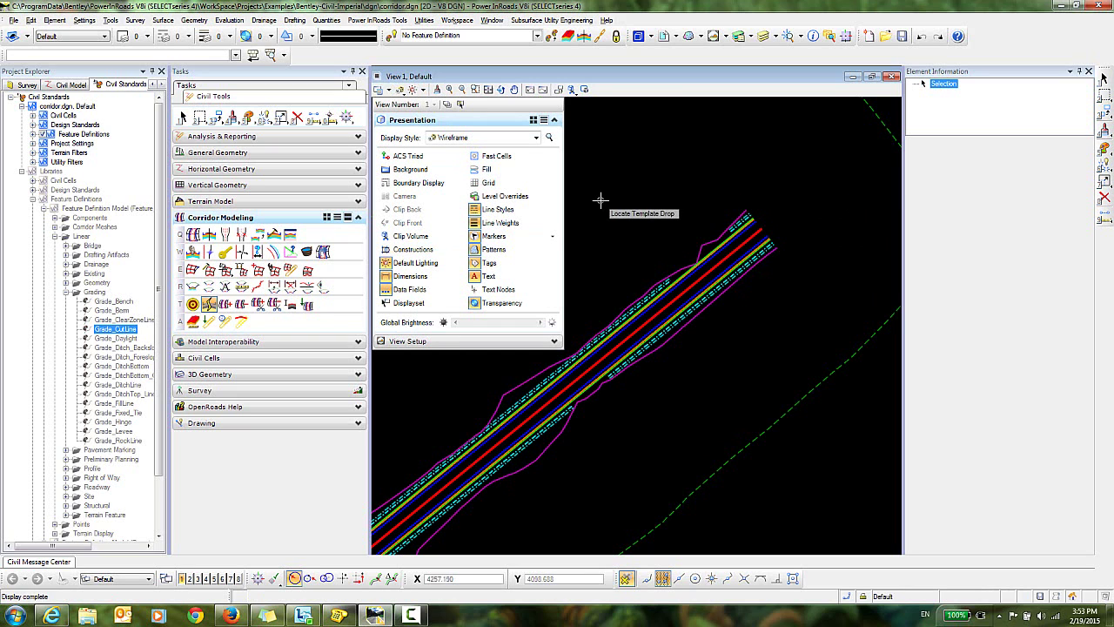
{"action": "left_click", "coordinate": [181, 118]}
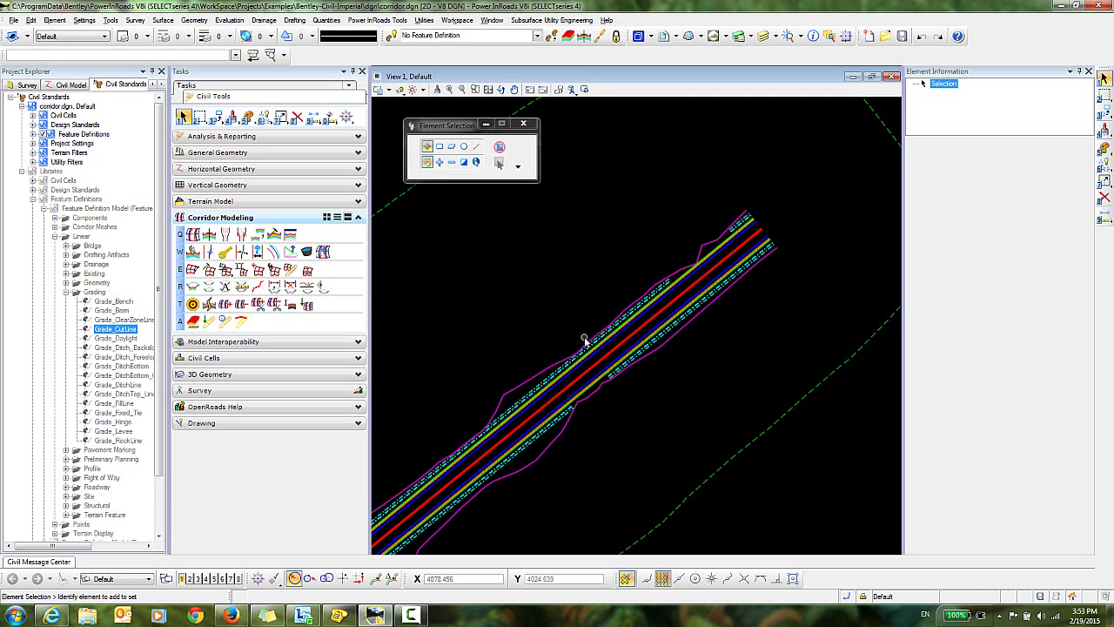